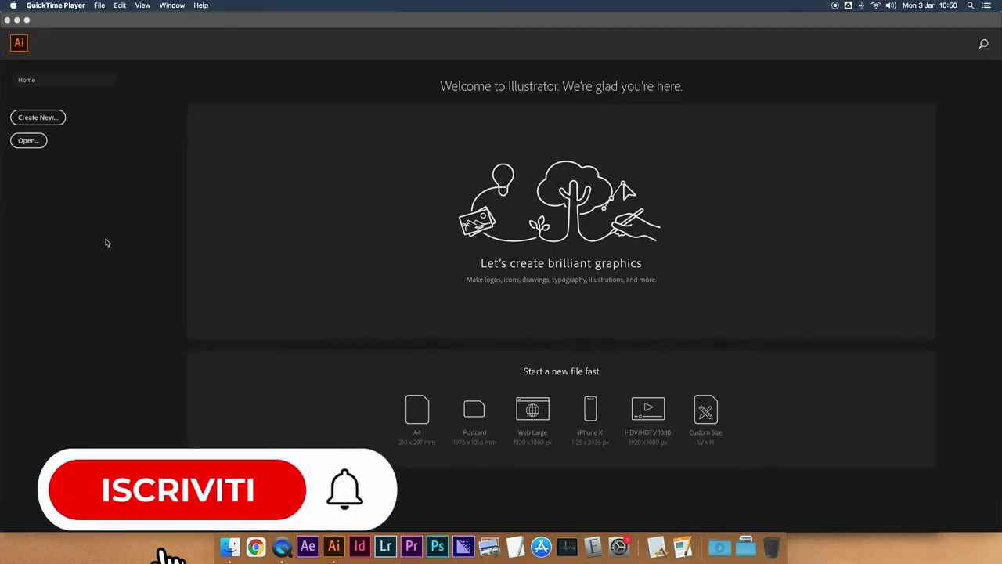
# Bring Illustrator forward and open the ILLUSTRATOR folder holding the cathedral photo
pyautogui.click(126, 259)
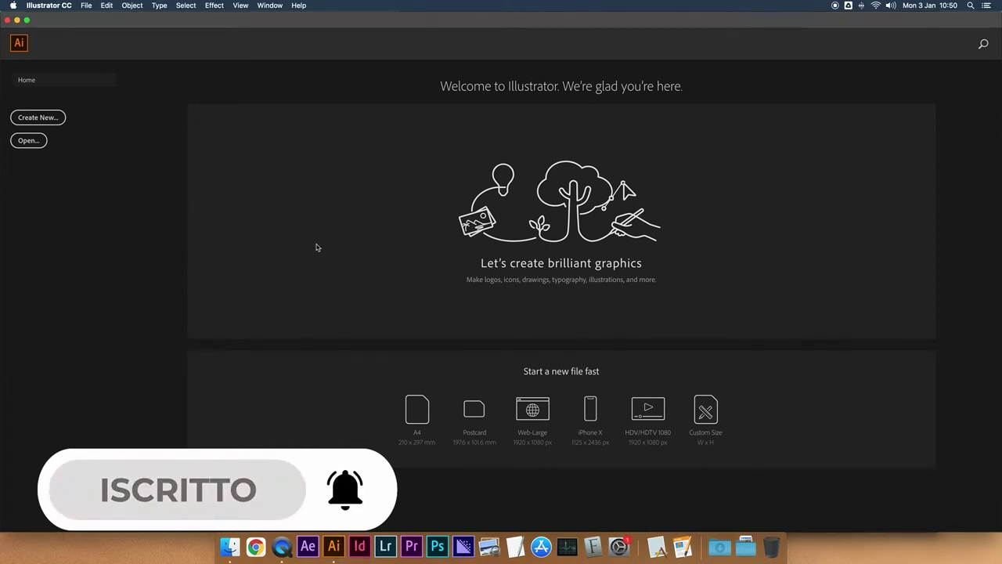
pyautogui.click(232, 548)
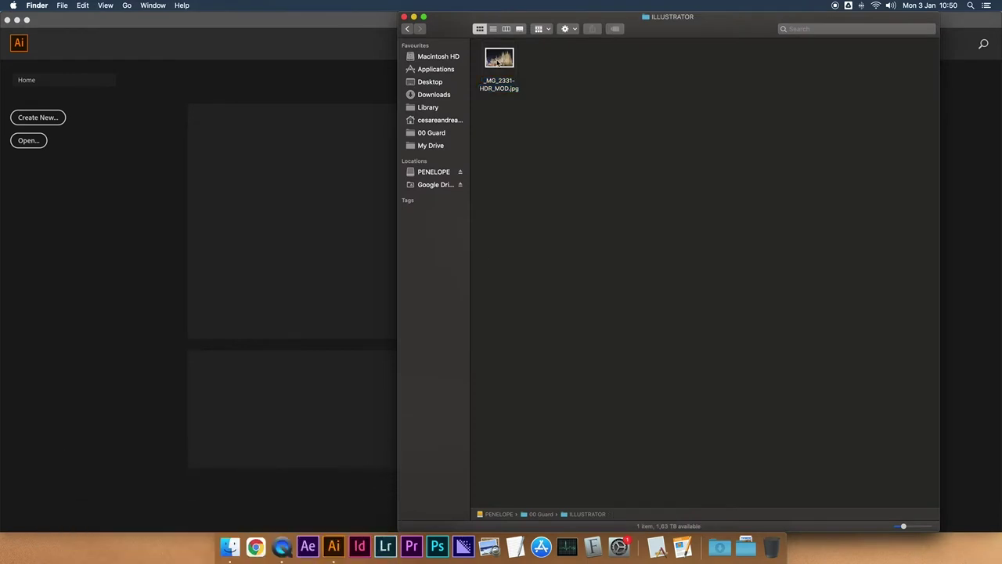
# Open _MG_2331-HDR_MOD.jpg in Illustrator, assigning the Adobe RGB (1998) working space
pyautogui.moveTo(501, 64); pyautogui.dragTo(341, 549)
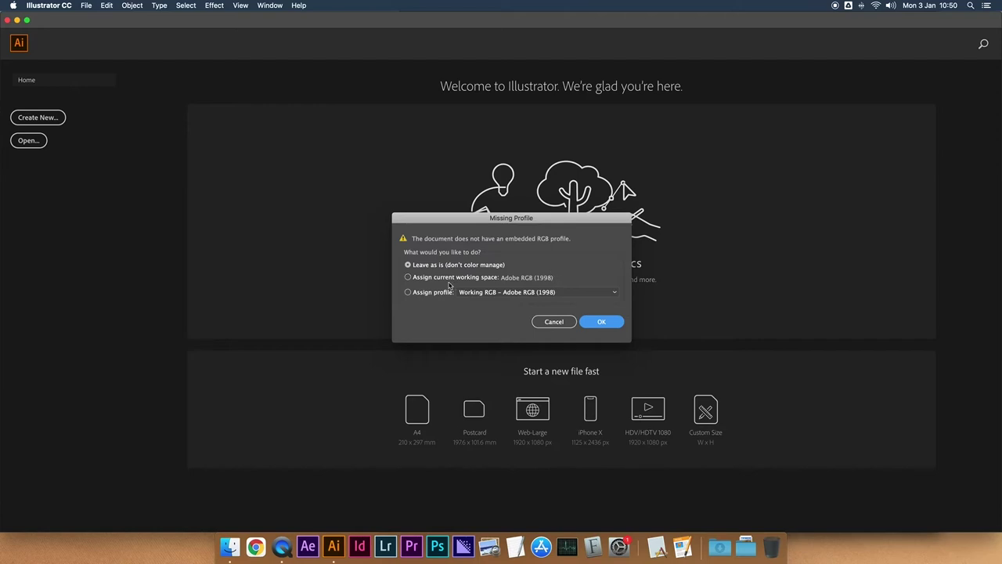
pyautogui.click(408, 278)
pyautogui.click(599, 325)
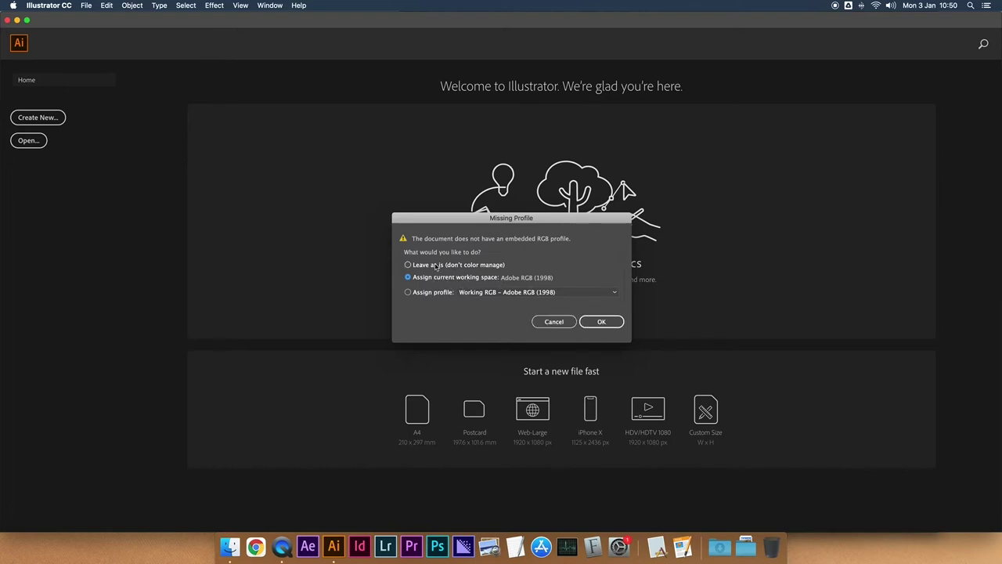
pyautogui.click(602, 321)
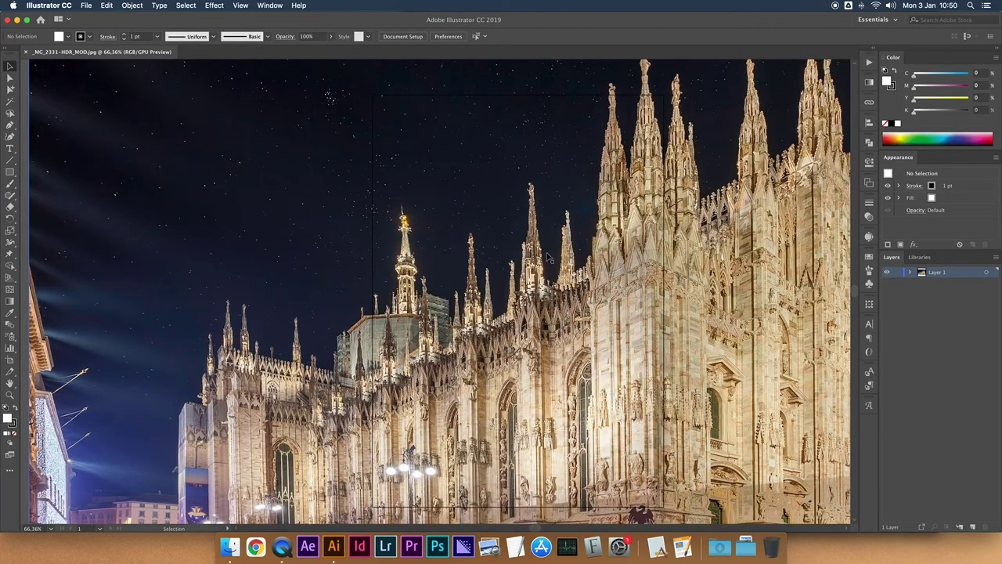
# Zoom out and move the cathedral photo off to the left of the artboard
pyautogui.press('super+minus')
pyautogui.press('super+minus')
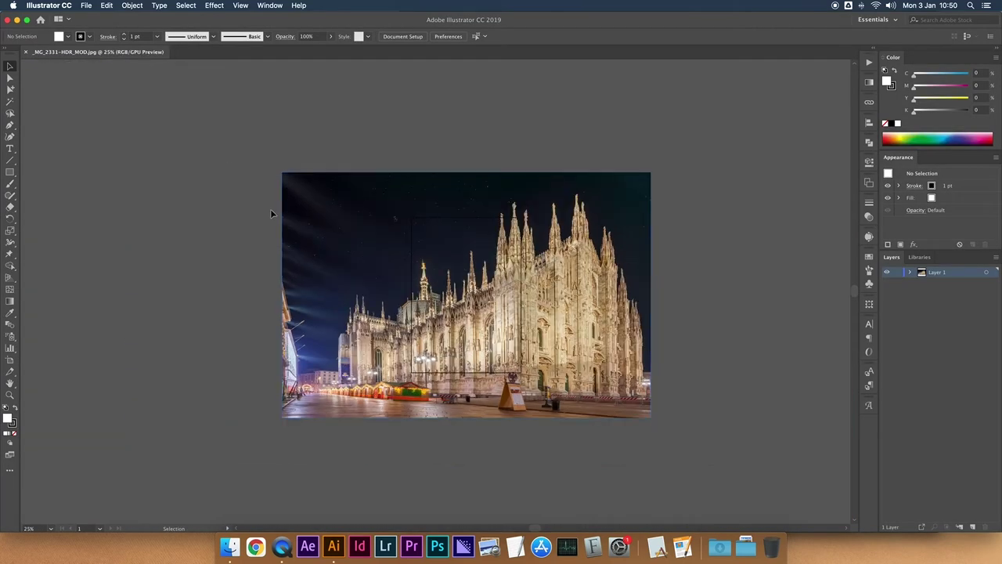
pyautogui.moveTo(350, 228); pyautogui.dragTo(120, 282)
pyautogui.hscroll(-5, 514, 267)
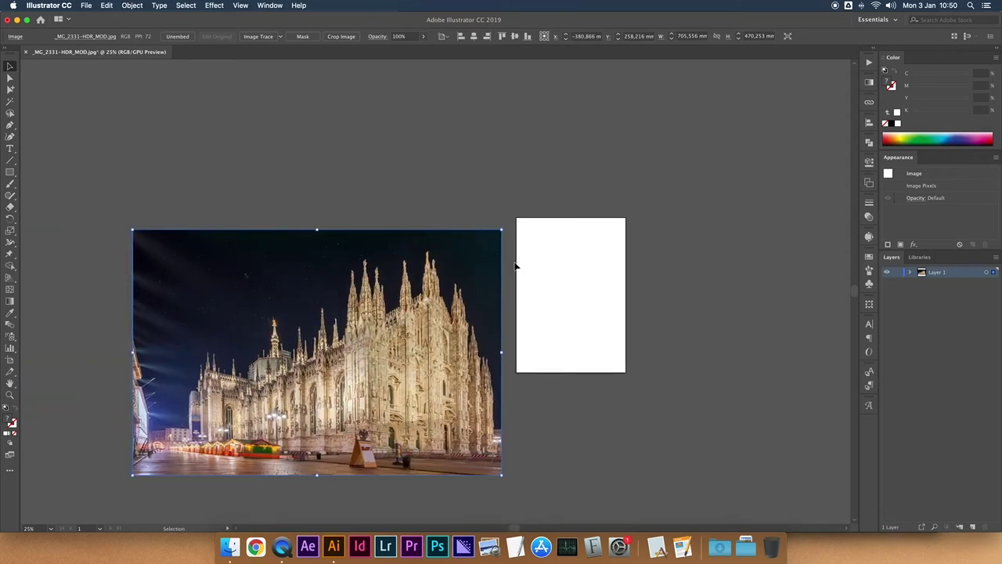
# Show the rulers and reselect the cathedral photo with the Selection tool
pyautogui.hotkey('shift', 'o')
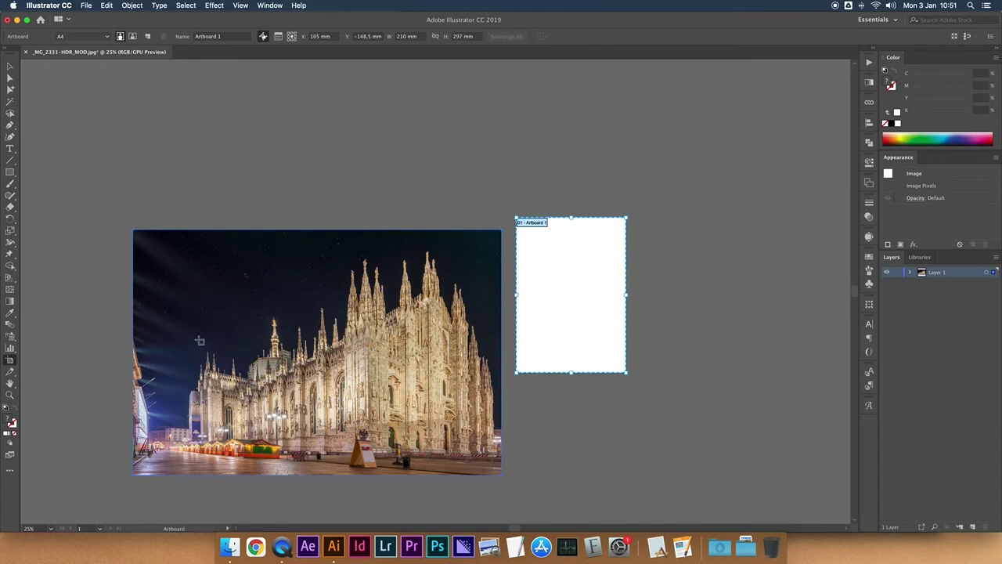
pyautogui.press('super+r')
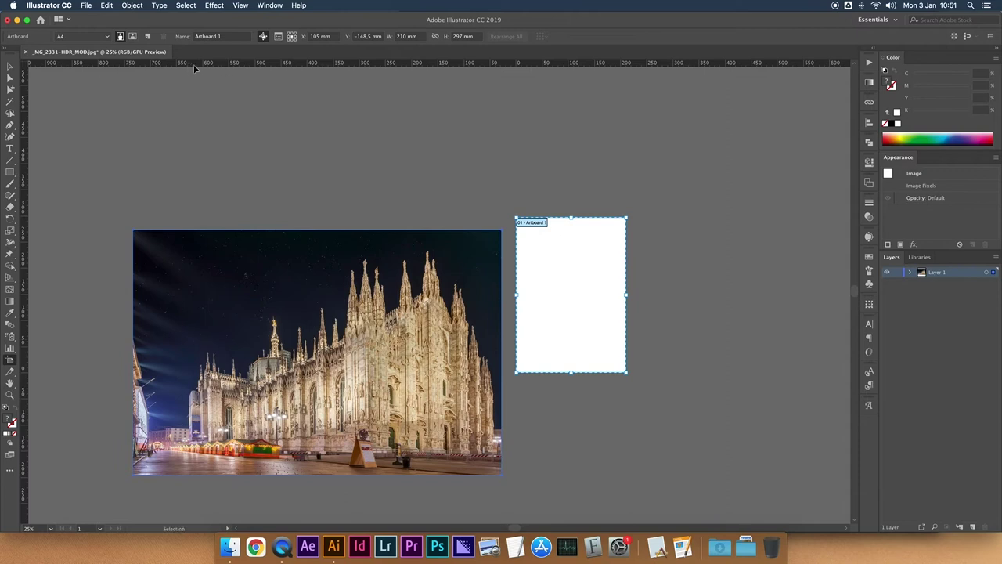
pyautogui.hscroll(-5, 524, 106)
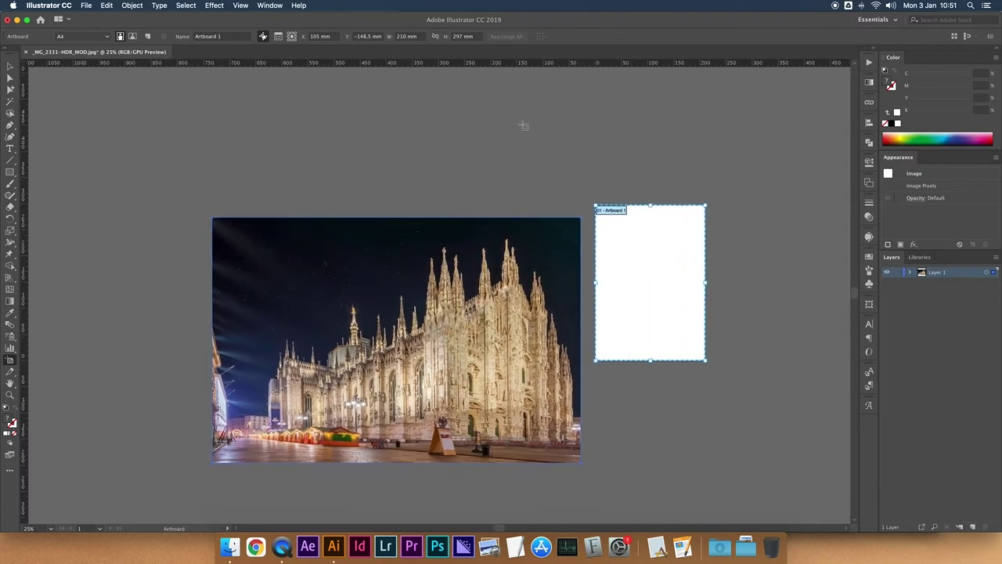
pyautogui.click(10, 66)
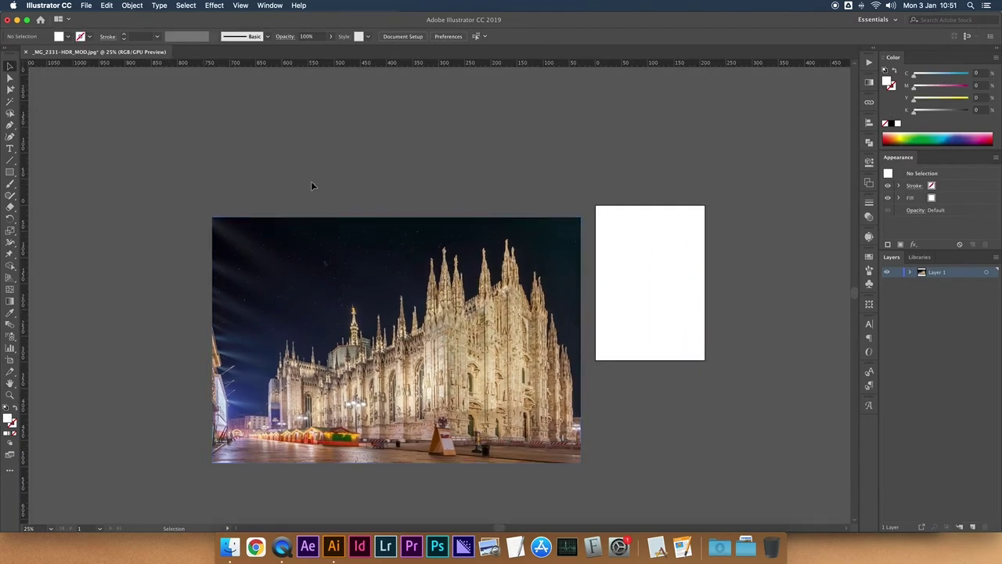
pyautogui.click(246, 243)
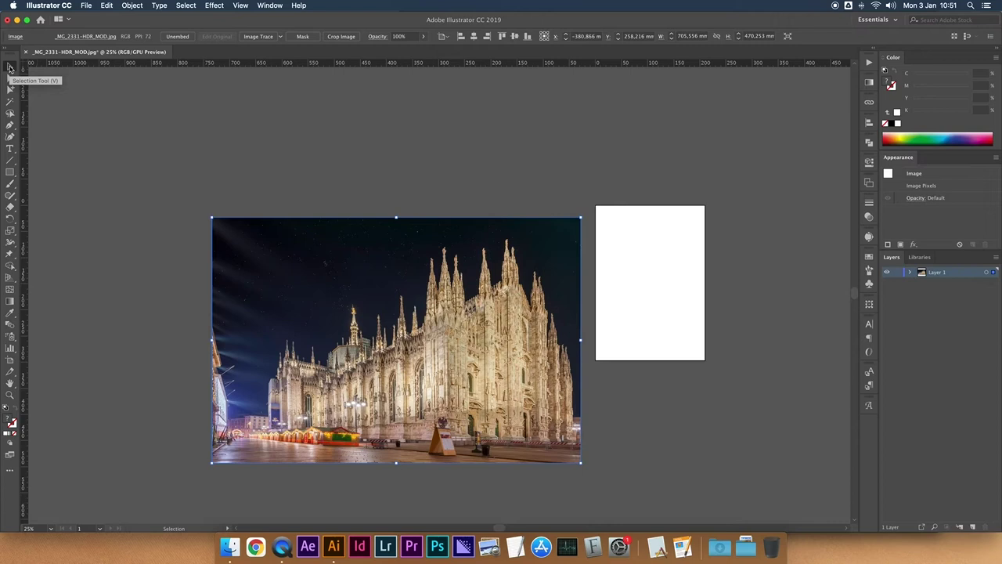
pyautogui.moveTo(231, 239)
pyautogui.mouseDown()
pyautogui.moveTo(627, 232)
pyautogui.moveTo(615, 227)
pyautogui.mouseUp()
pyautogui.hscroll(5, 551, 239)
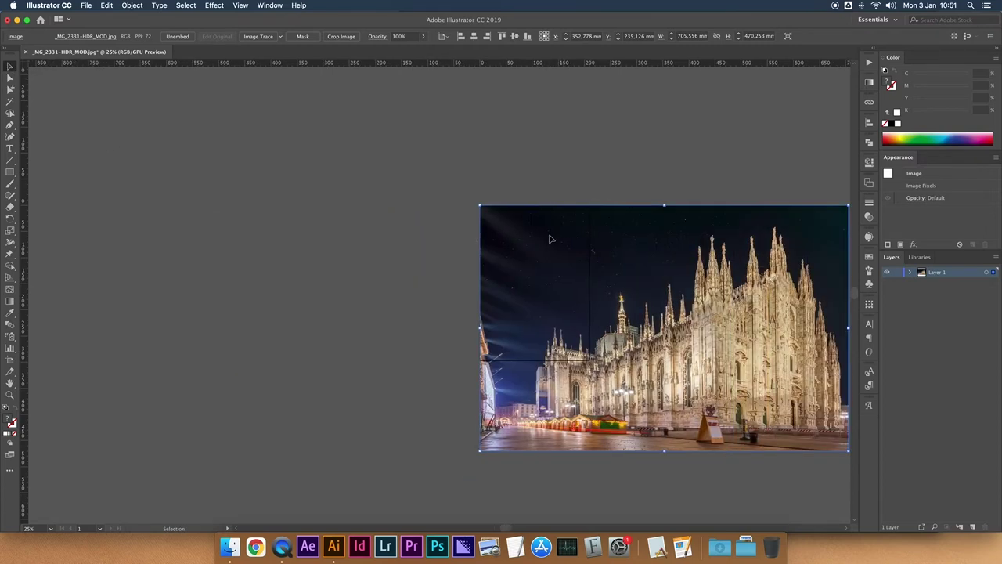
pyautogui.hscroll(2, 550, 239)
pyautogui.hscroll(2, 550, 239)
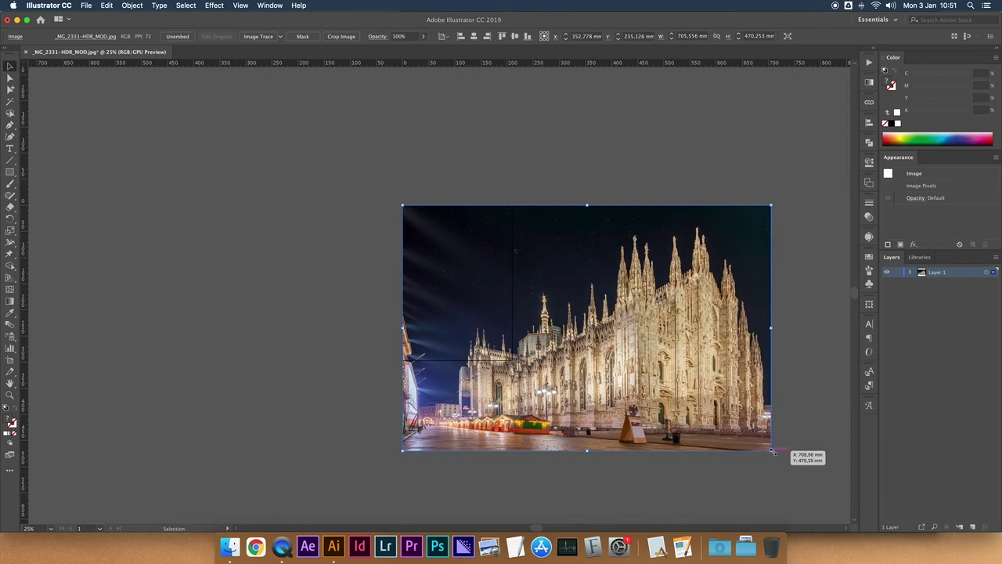
pyautogui.moveTo(773, 452)
pyautogui.mouseDown()
pyautogui.moveTo(622, 331)
pyautogui.moveTo(599, 328)
pyautogui.mouseUp()
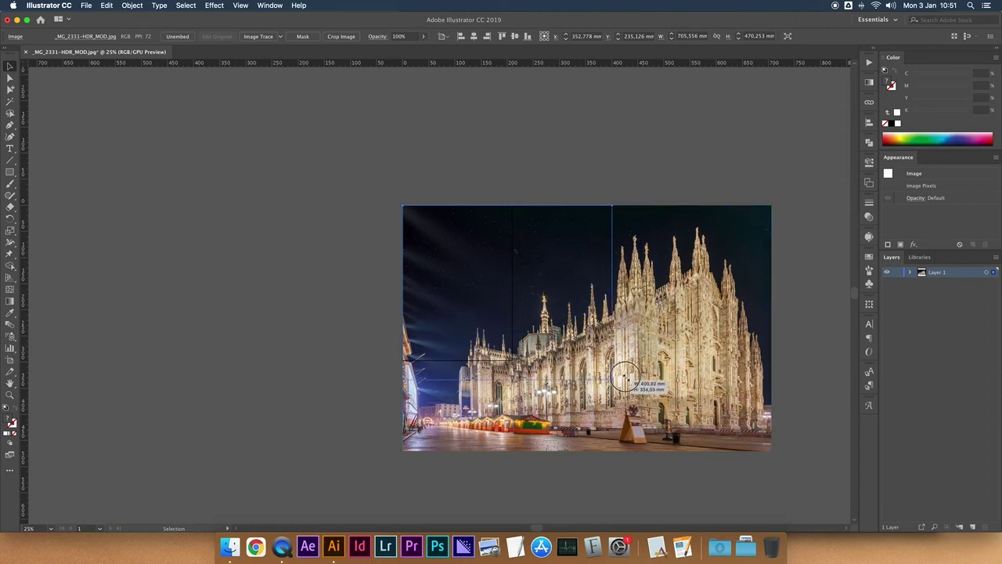
pyautogui.moveTo(598, 329)
pyautogui.mouseDown()
pyautogui.moveTo(603, 349)
pyautogui.moveTo(550, 318)
pyautogui.moveTo(512, 278)
pyautogui.mouseUp()
pyautogui.scroll(-2, 513, 277)
pyautogui.moveTo(472, 205); pyautogui.dragTo(473, 247)
pyautogui.click(363, 276)
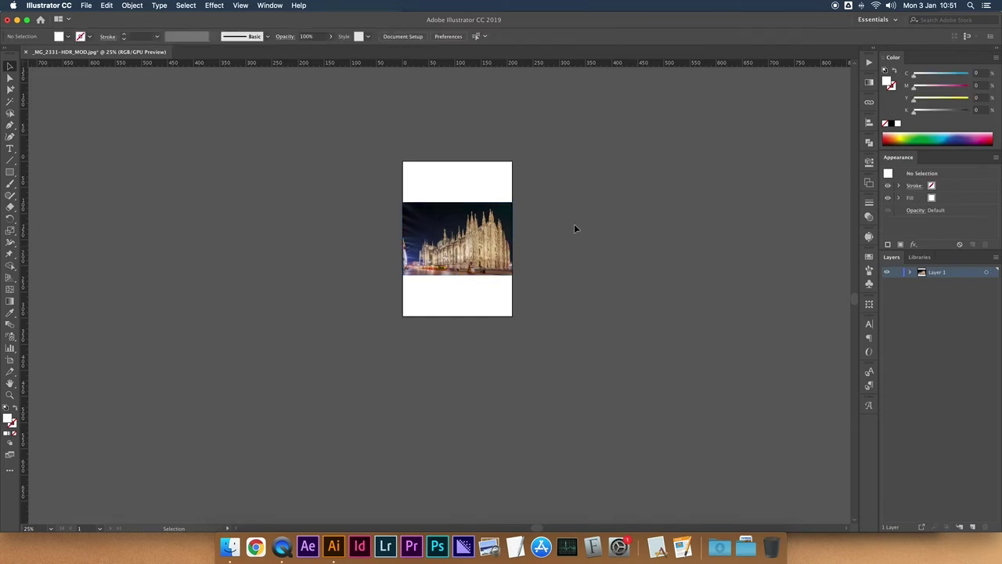
pyautogui.hotkey('ctrl', 'z')
pyautogui.hotkey('ctrl', 'z')
pyautogui.hotkey('ctrl', 'z')
pyautogui.hotkey('ctrl', 'z')
pyautogui.press('v')
pyautogui.hscroll(-2, 574, 227)
pyautogui.hscroll(-4, 574, 228)
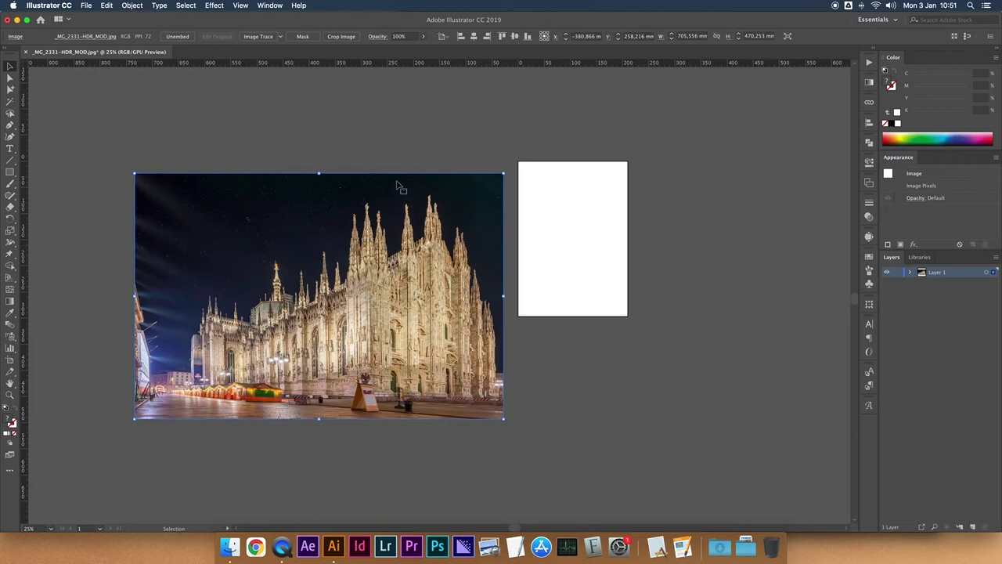
pyautogui.hscroll(-2, 398, 188)
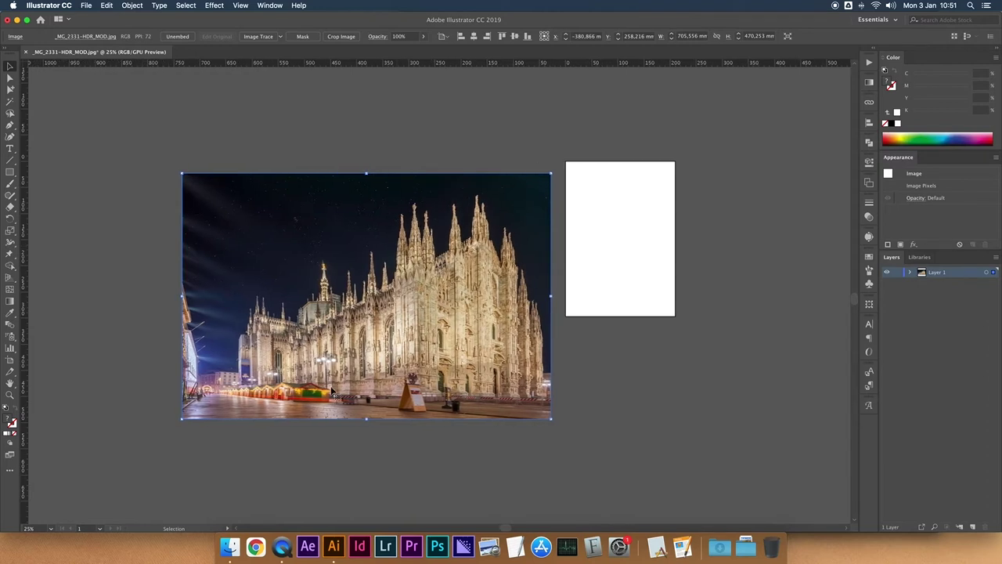
pyautogui.click(425, 154)
pyautogui.hscroll(-2, 494, 182)
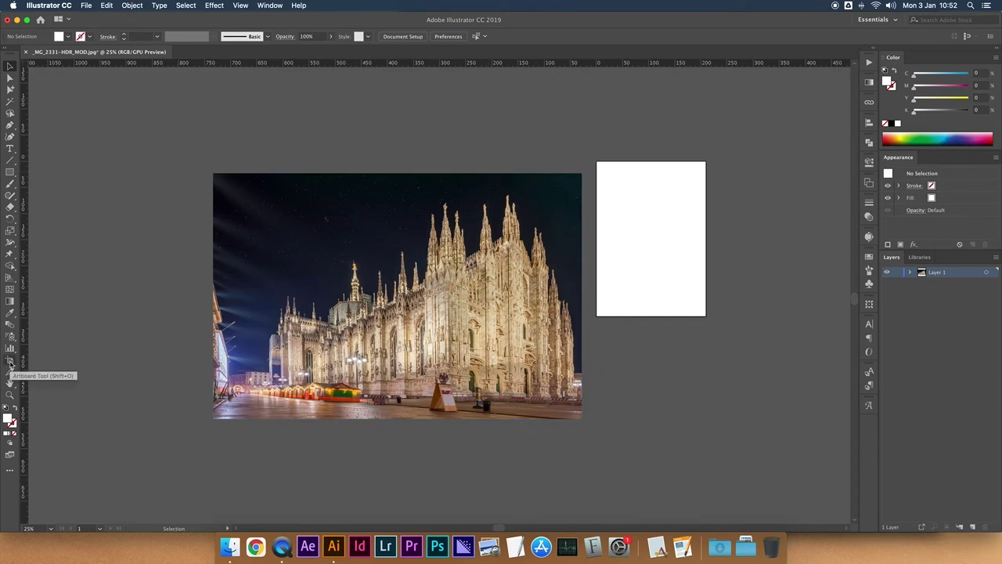
# Try fitting the artboard over the cathedral photo, then undo the resize and move
pyautogui.click(10, 363)
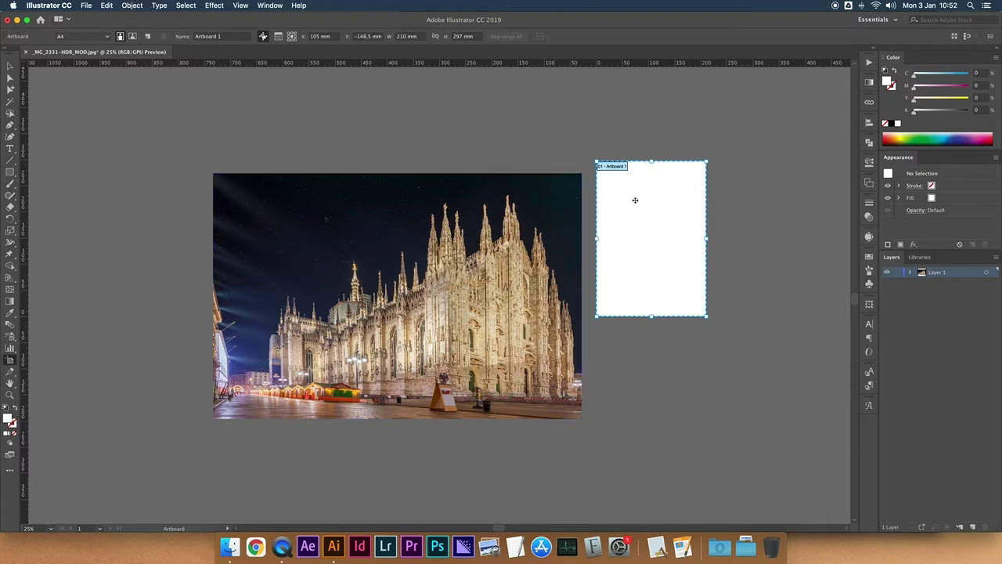
pyautogui.moveTo(638, 198); pyautogui.dragTo(266, 217)
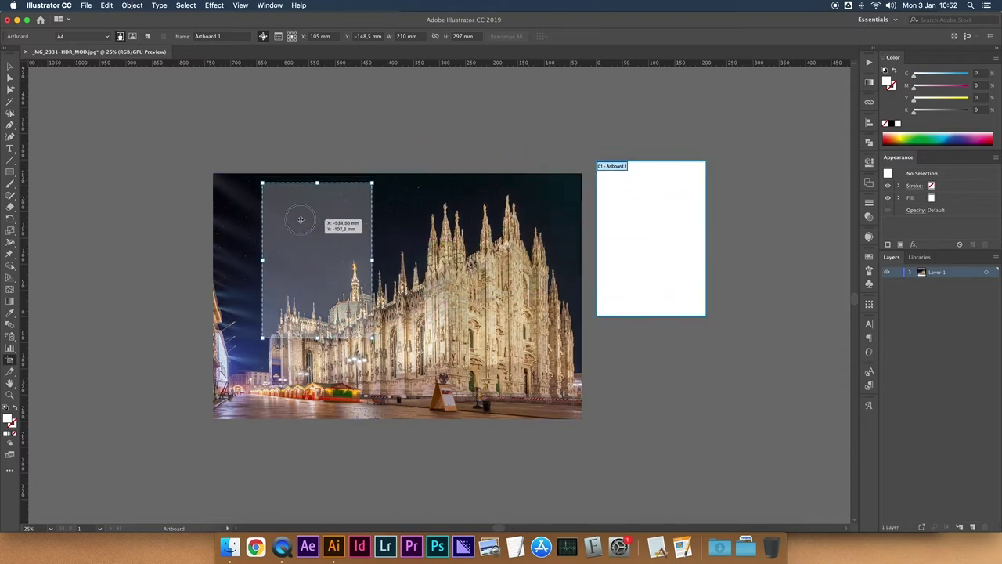
pyautogui.moveTo(266, 217); pyautogui.dragTo(258, 217)
pyautogui.moveTo(224, 180); pyautogui.dragTo(212, 173)
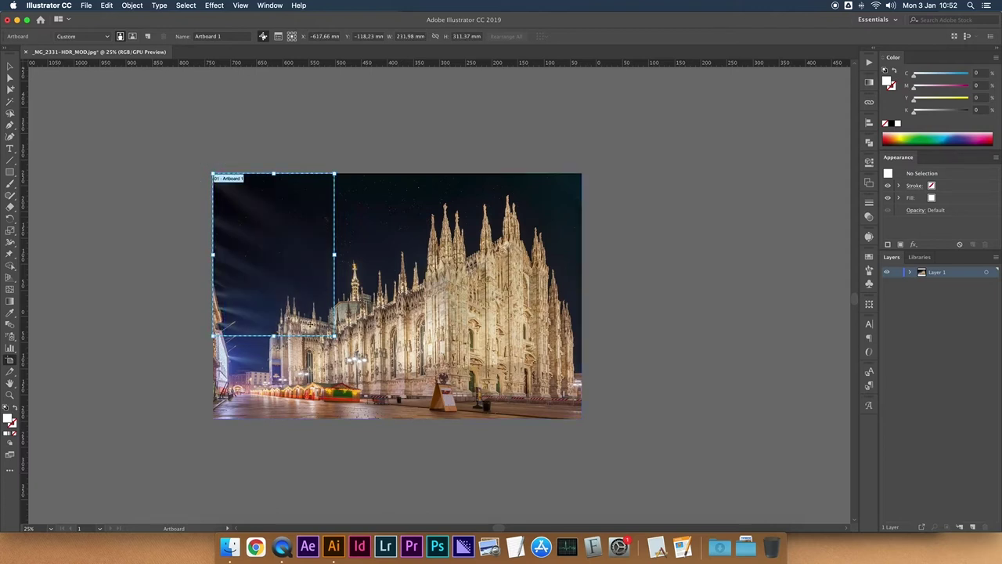
pyautogui.moveTo(334, 337); pyautogui.dragTo(581, 419)
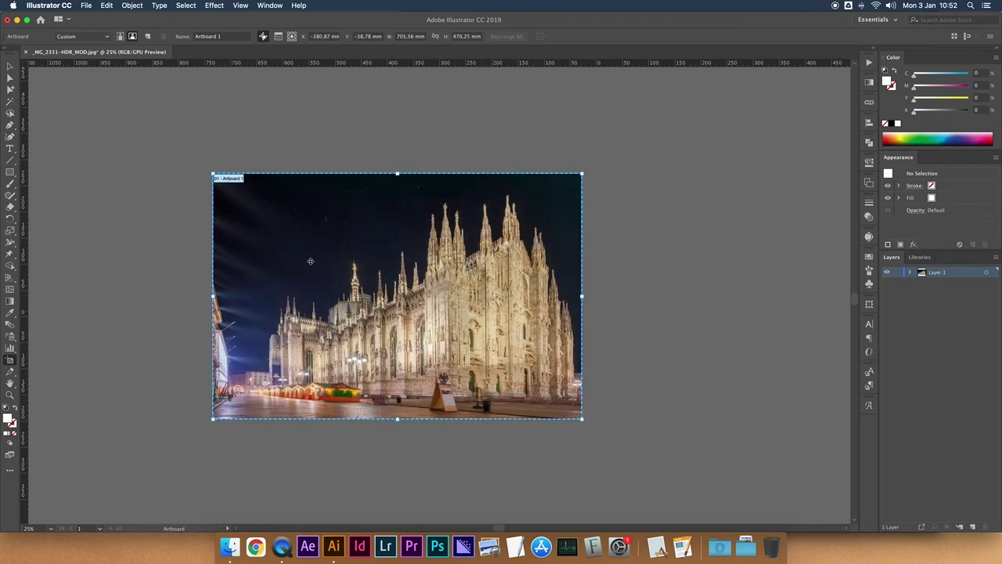
pyautogui.press('super+z')
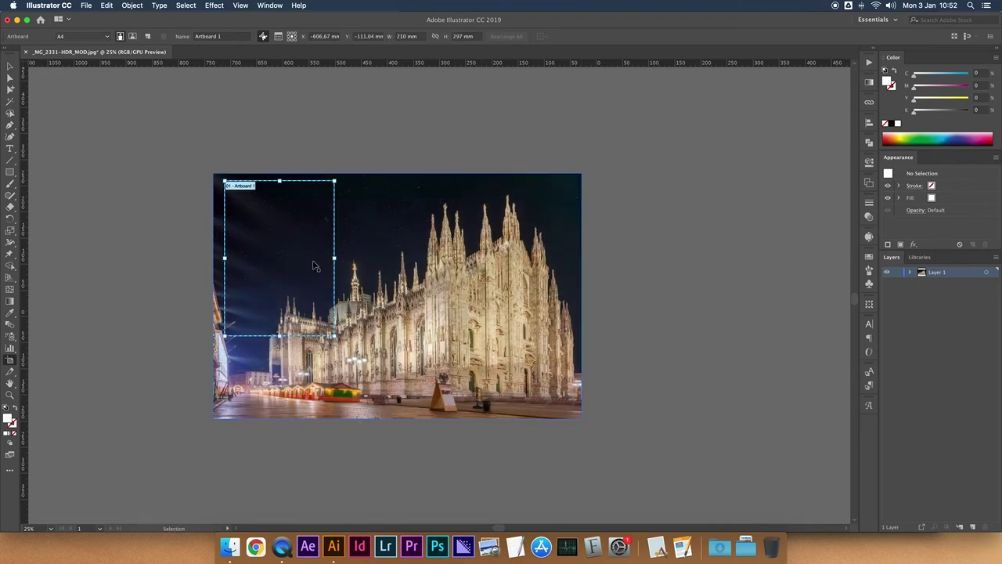
pyautogui.press('super+z')
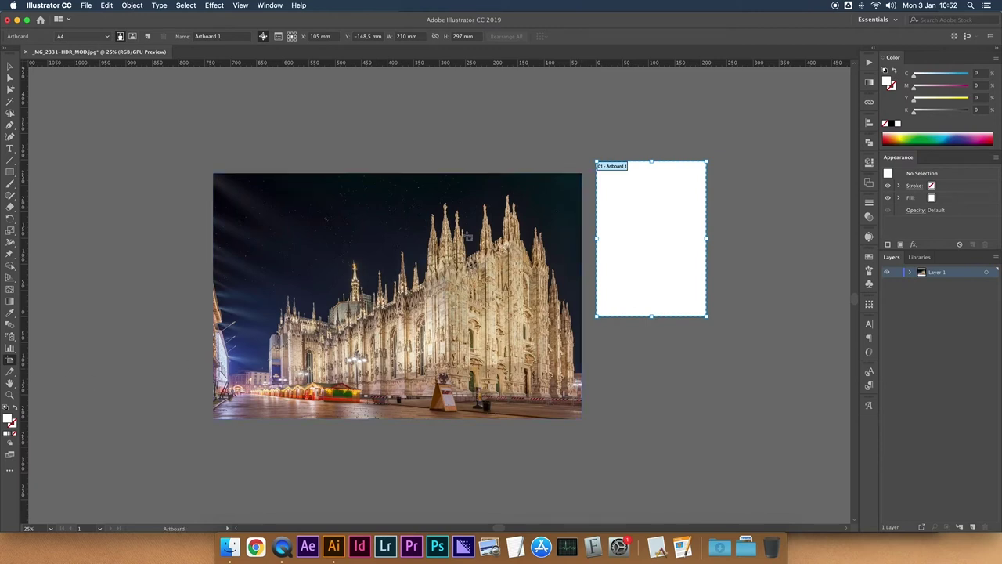
# Draw a new artboard covering the whole photo and show the Artboards list
pyautogui.moveTo(584, 174)
pyautogui.mouseDown()
pyautogui.moveTo(261, 413)
pyautogui.moveTo(213, 419)
pyautogui.mouseUp()
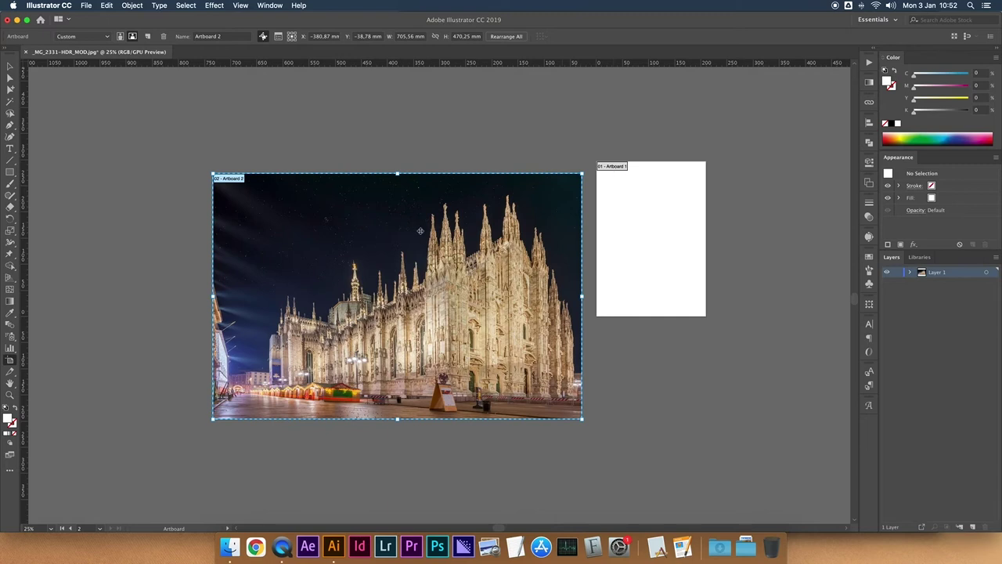
pyautogui.click(867, 184)
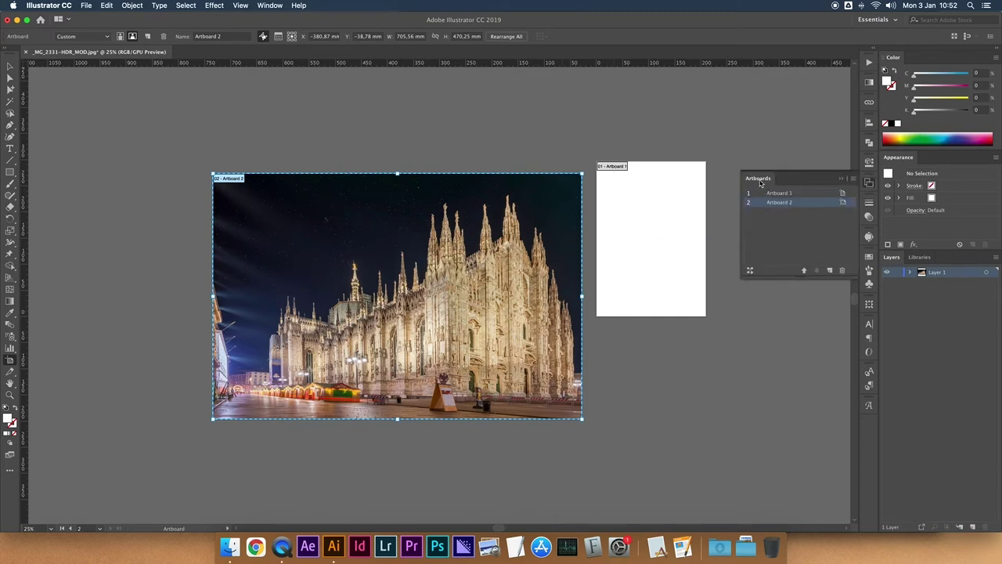
pyautogui.click(266, 5)
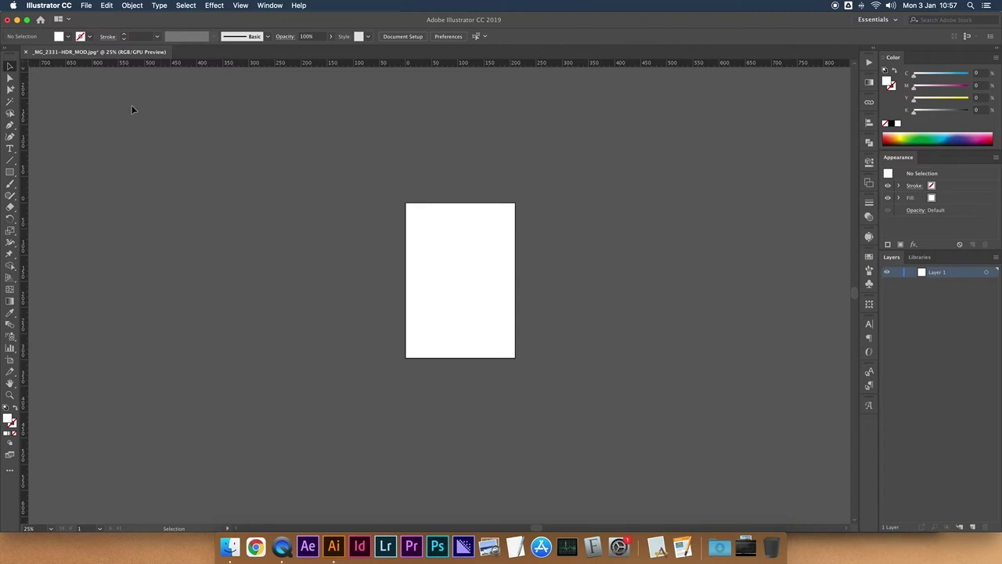
# Check _MG_2331-HDR_MOD.jpg in the ILLUSTRATOR folder, then return to the Illustrator document
pyautogui.click(231, 545)
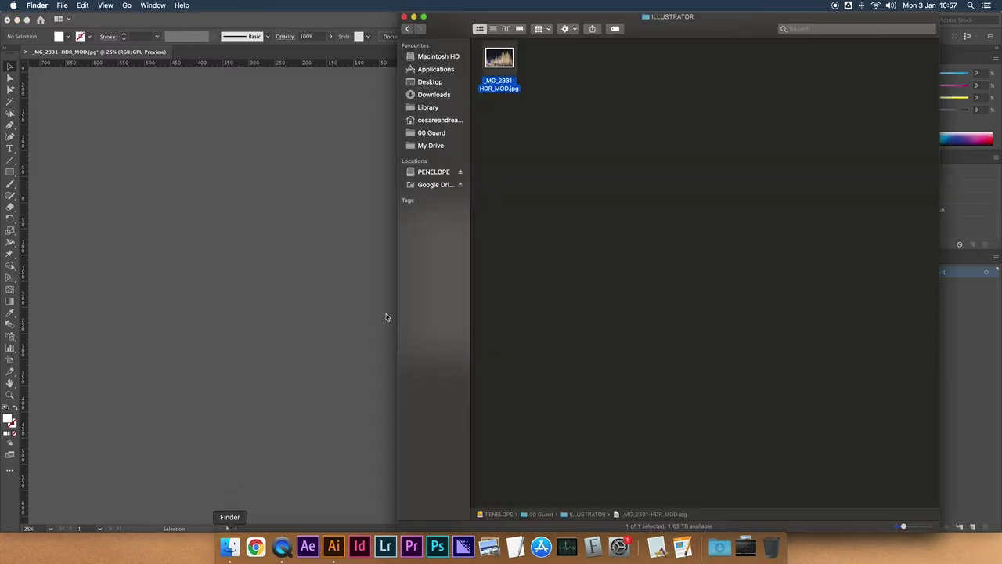
pyautogui.moveTo(499, 61); pyautogui.dragTo(334, 546)
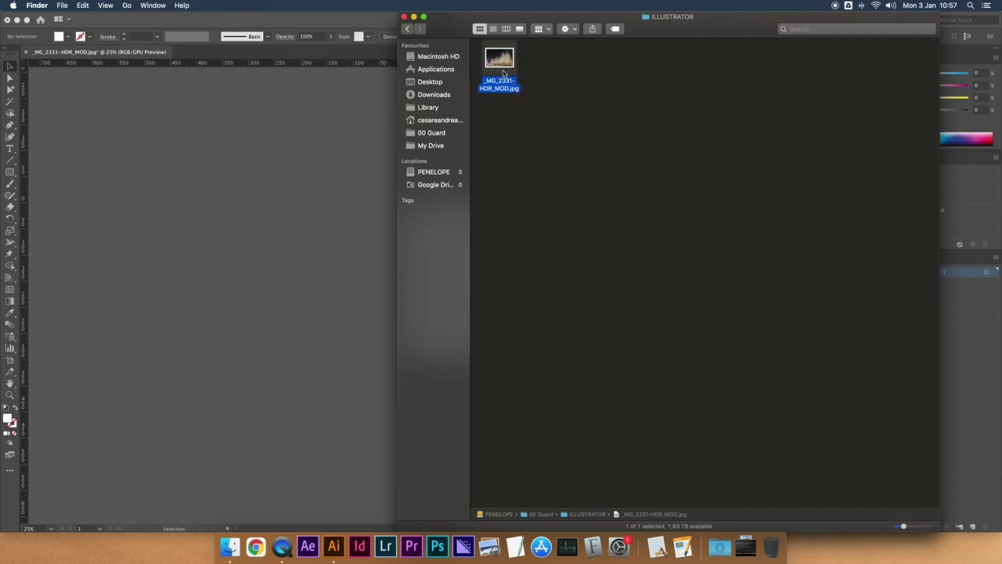
pyautogui.click(273, 111)
pyautogui.click(88, 6)
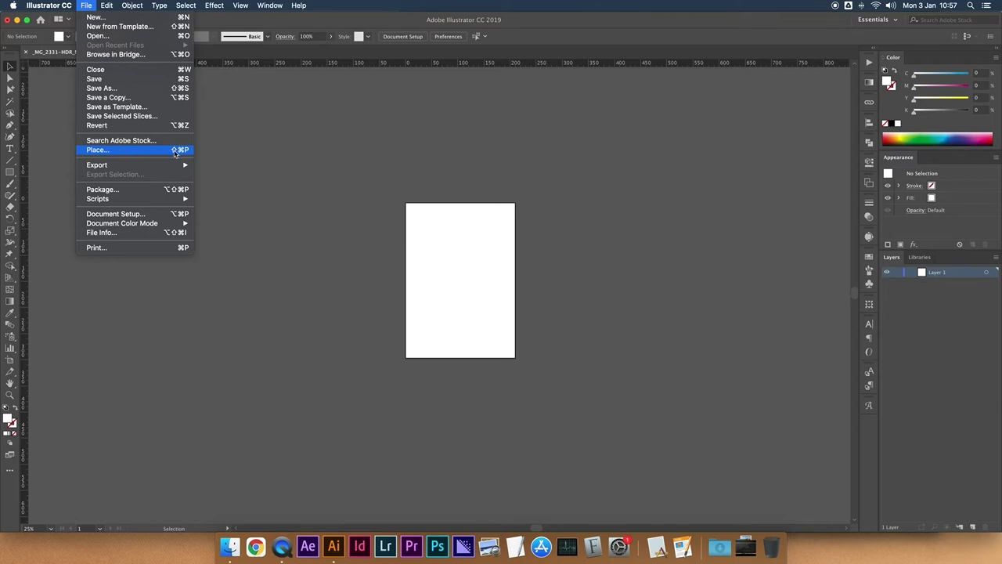
# Choose _MG_2331-HDR_MOD.jpg to place, with the Link option enabled
pyautogui.click(159, 149)
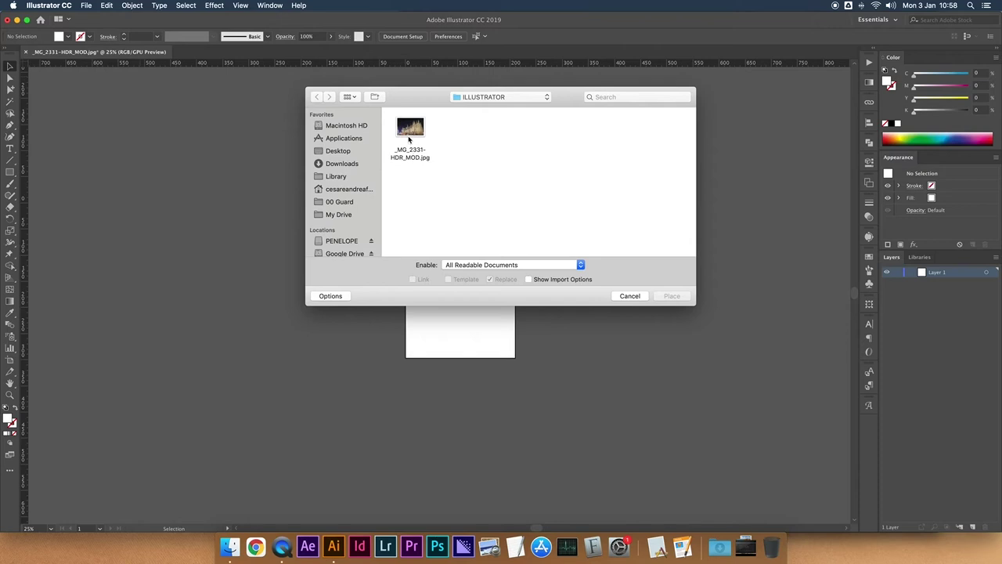
pyautogui.click(412, 131)
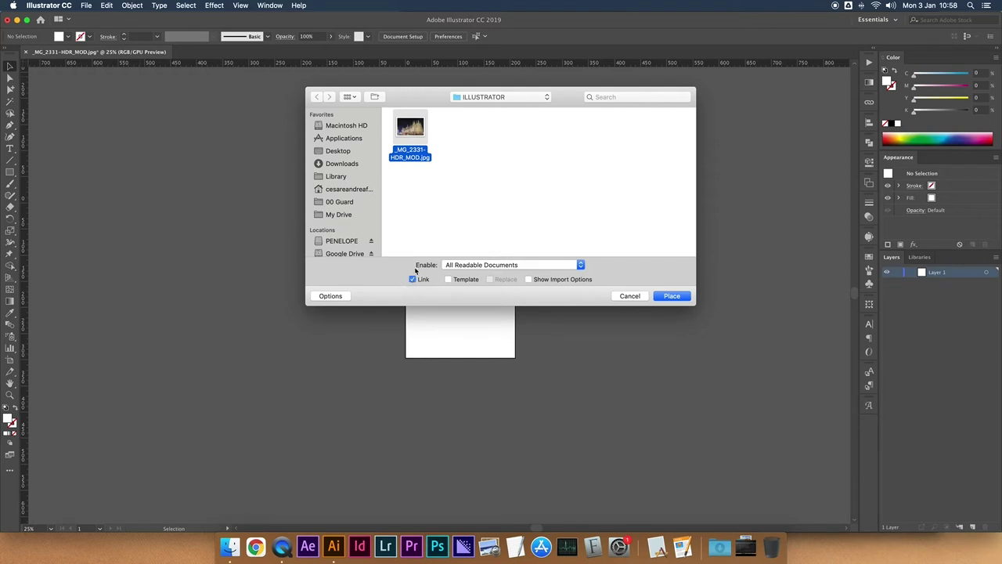
pyautogui.click(413, 280)
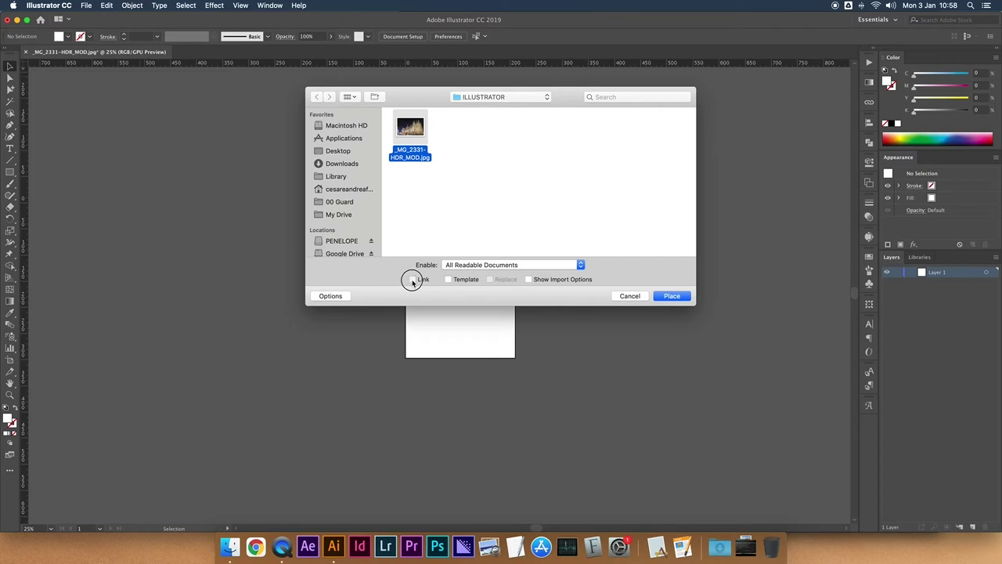
# Place the linked cathedral photo by drawing its area, then delete it
pyautogui.click(671, 296)
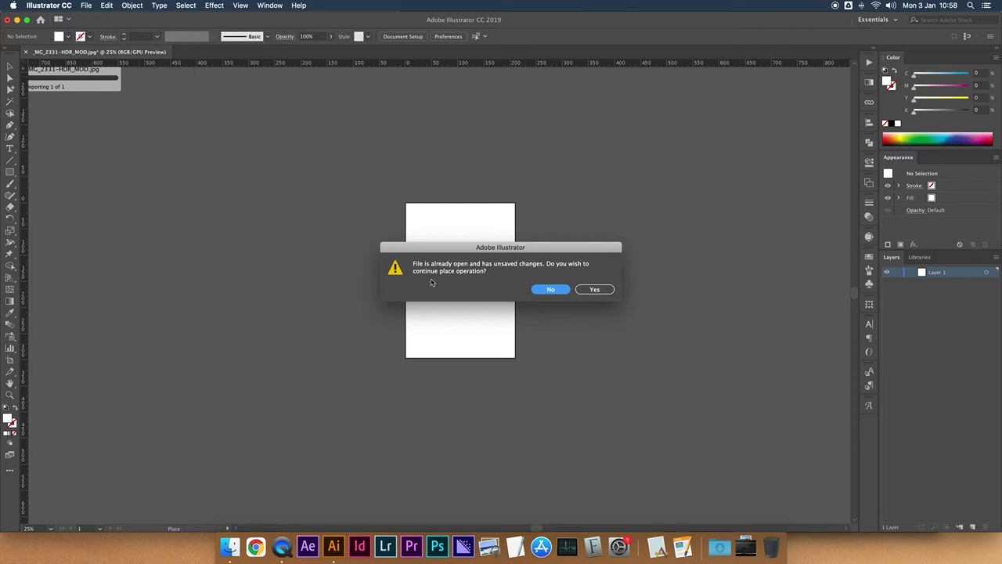
pyautogui.click(592, 291)
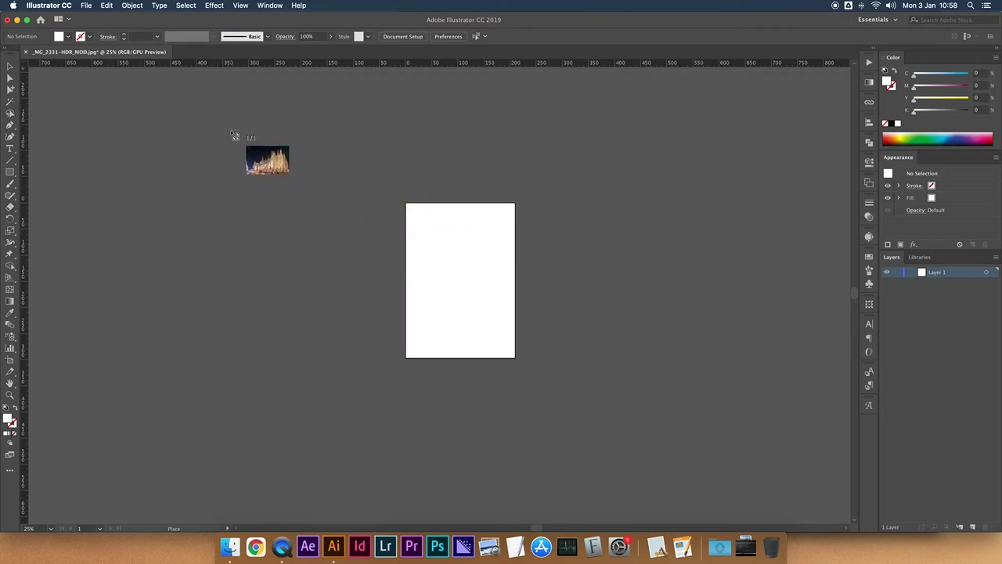
pyautogui.moveTo(220, 124); pyautogui.dragTo(509, 315)
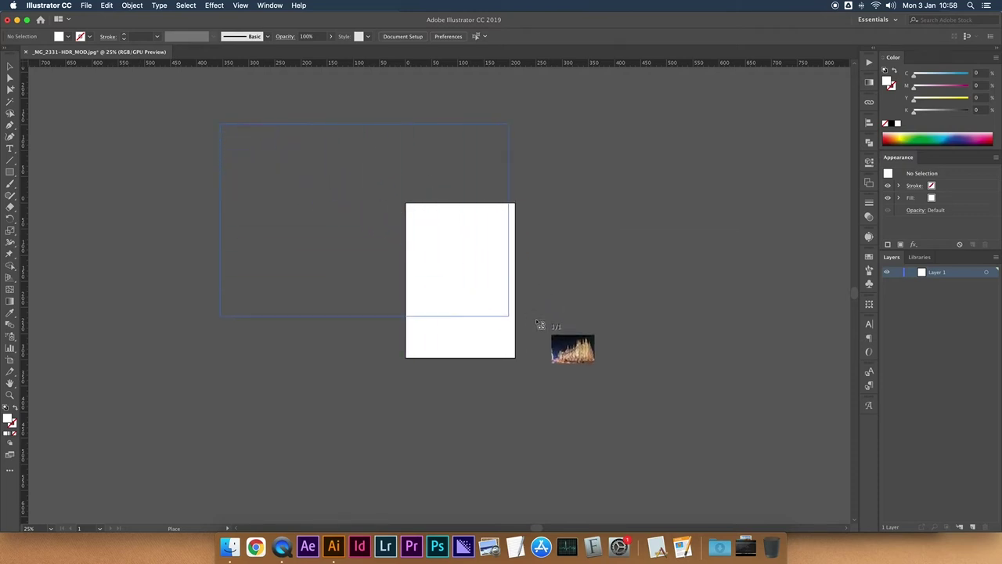
pyautogui.moveTo(538, 323)
pyautogui.mouseDown()
pyautogui.moveTo(522, 346)
pyautogui.moveTo(594, 371)
pyautogui.mouseUp()
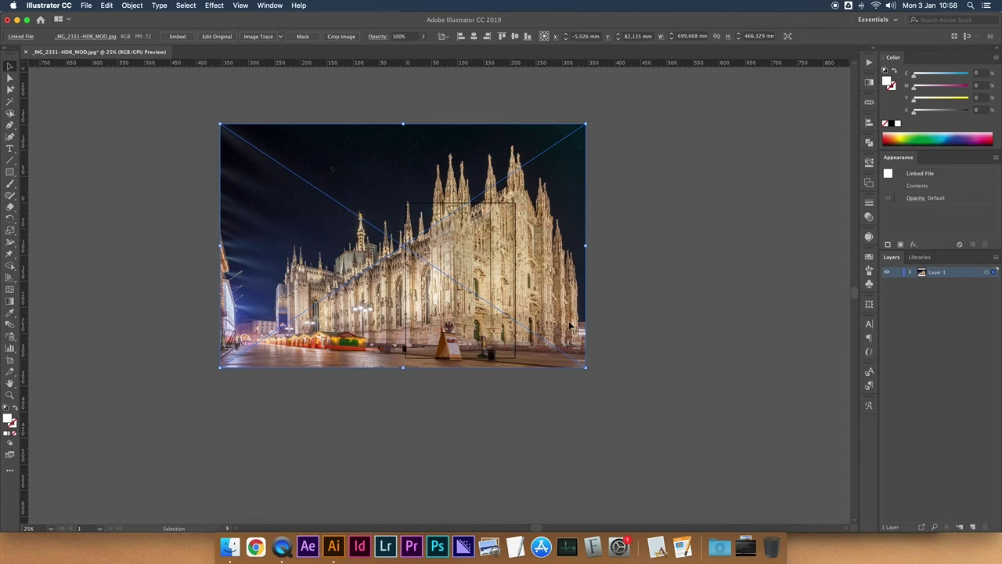
pyautogui.press('Delete')
# Re-place the cathedral photo at full size, nudge it right, and select both photos in Finder
pyautogui.press('super+shift+p')
pyautogui.click(409, 132)
pyautogui.doubleClick(409, 133)
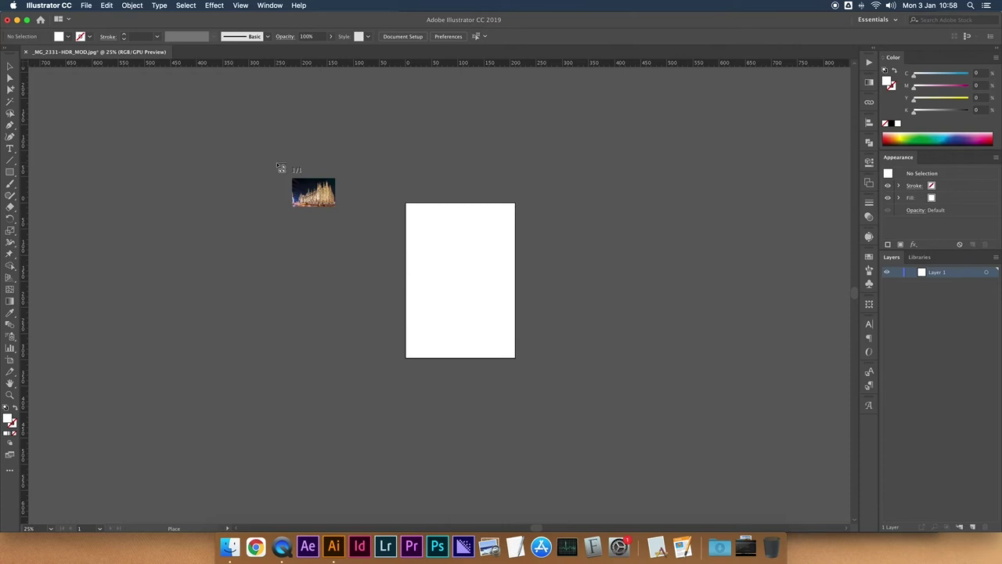
pyautogui.click(277, 163)
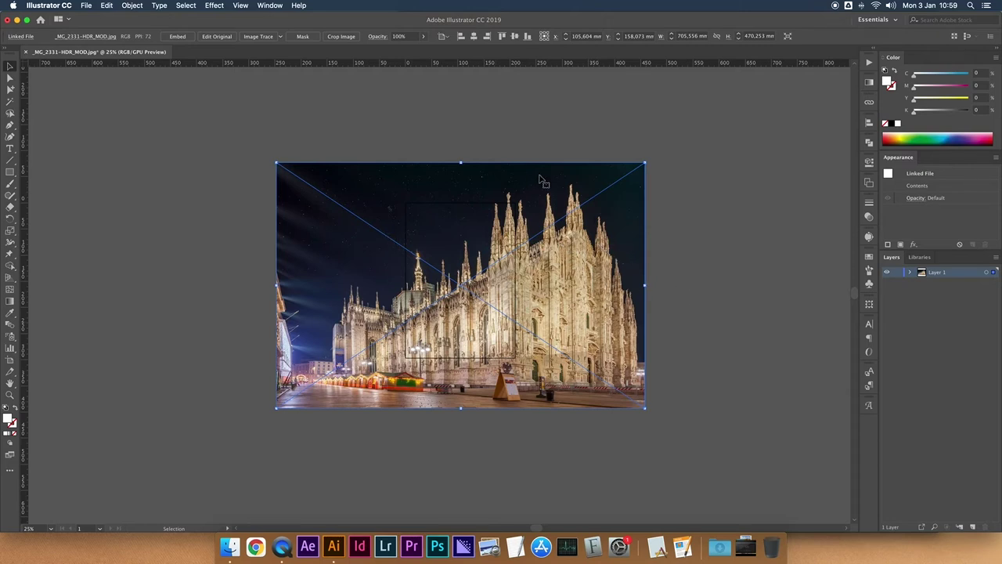
pyautogui.moveTo(565, 258); pyautogui.dragTo(599, 257)
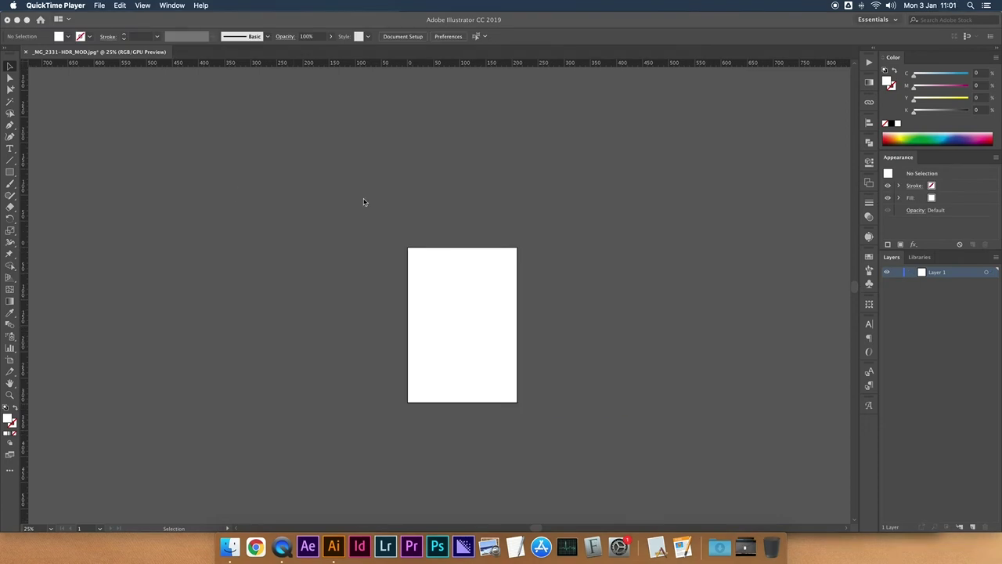
pyautogui.click(229, 547)
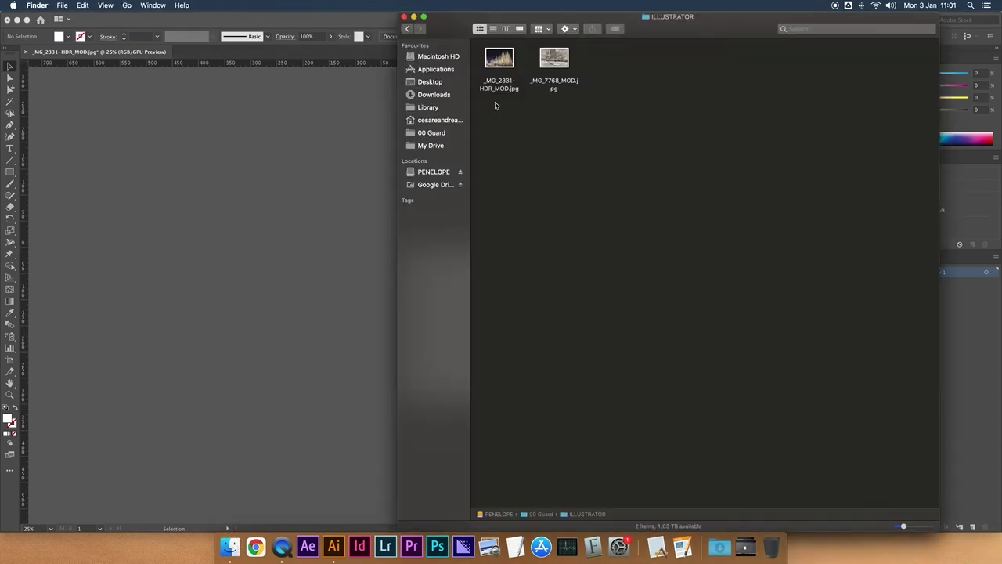
pyautogui.moveTo(492, 114); pyautogui.dragTo(544, 83)
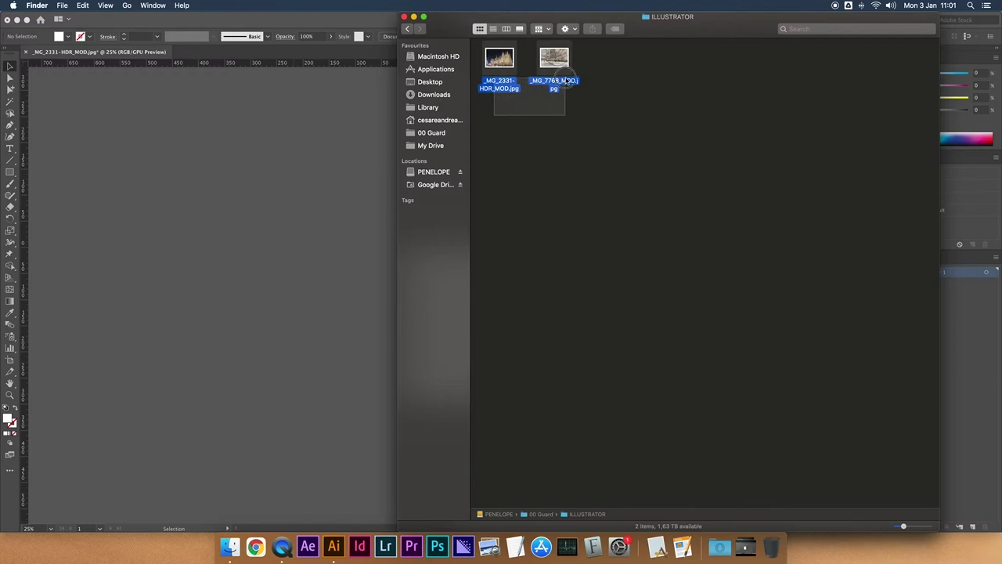
# Load _MG_2331-HDR_MOD.jpg and _MG_7768_MOD.jpg together as linked images
pyautogui.click(111, 135)
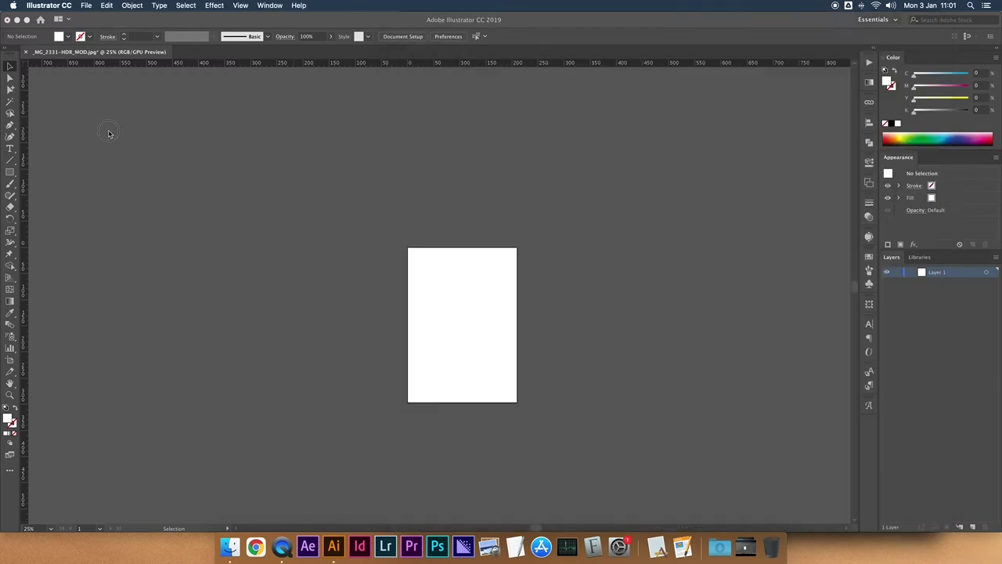
pyautogui.click(87, 5)
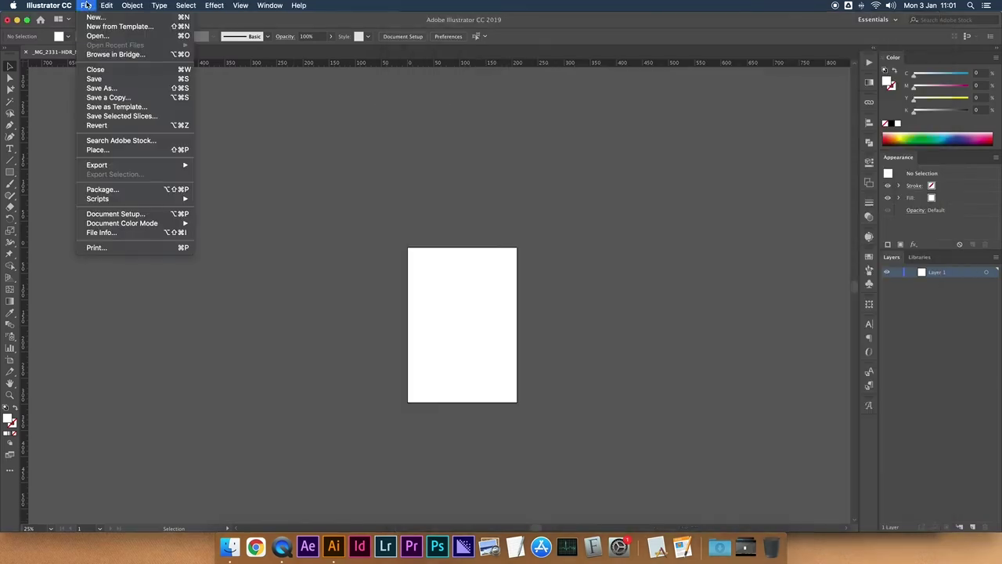
pyautogui.click(97, 150)
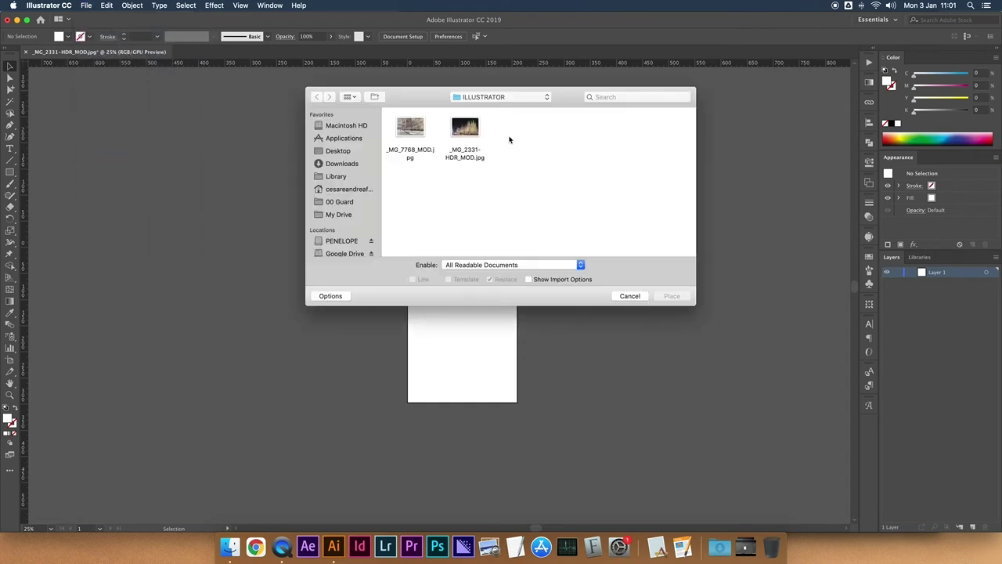
pyautogui.click(468, 133)
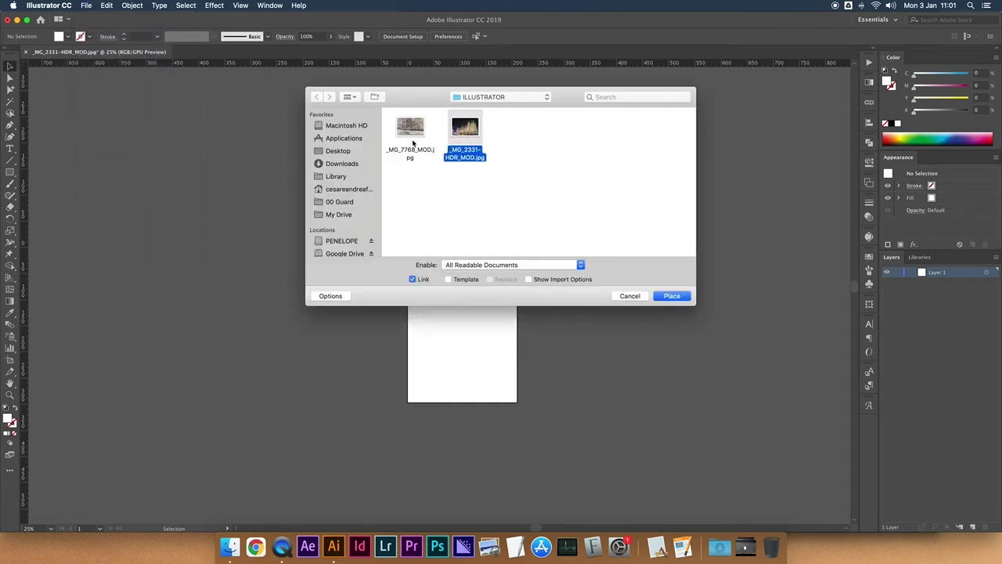
pyautogui.keyDown('shift'); pyautogui.click(407, 131); pyautogui.keyUp('shift')
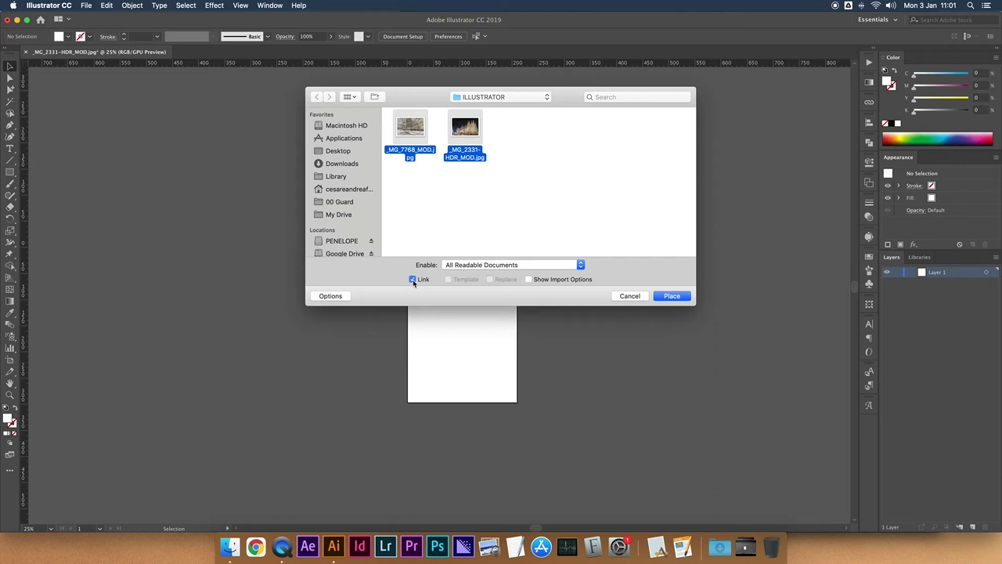
pyautogui.click(669, 296)
pyautogui.click(595, 290)
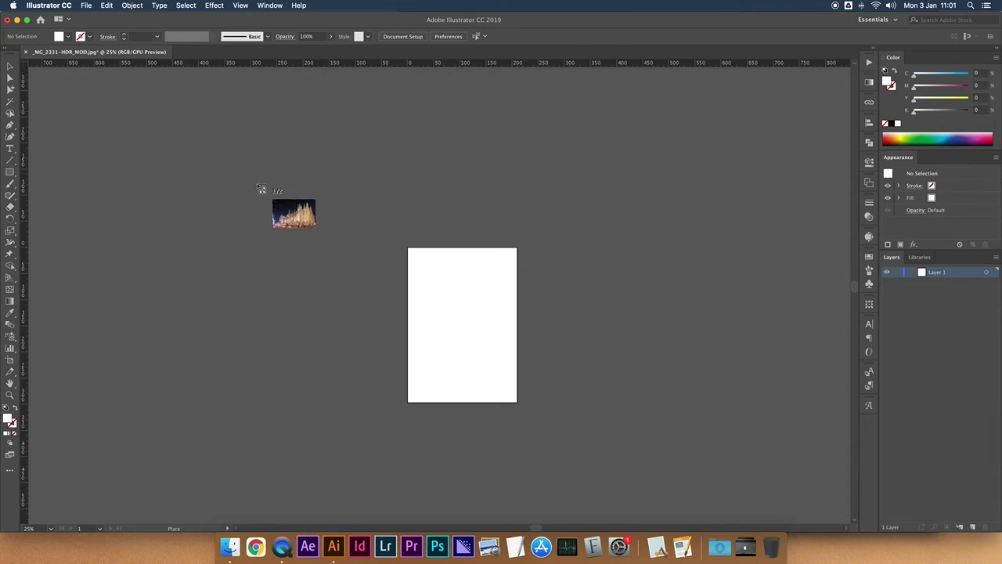
# Drop the cathedral photo full size, place a smaller snow-tree photo at right, then shift the cathedral left
pyautogui.click(123, 135)
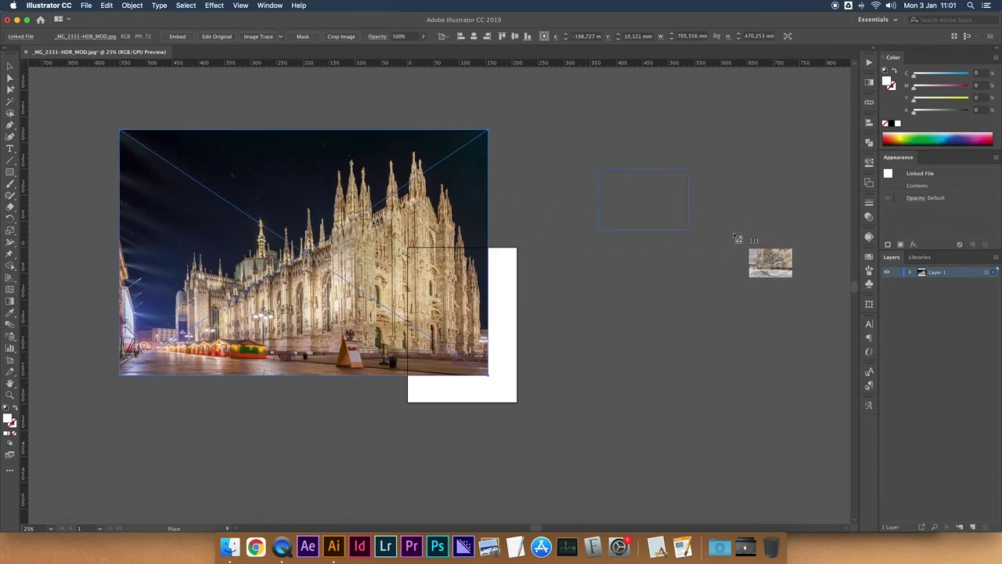
pyautogui.moveTo(630, 192); pyautogui.dragTo(737, 253)
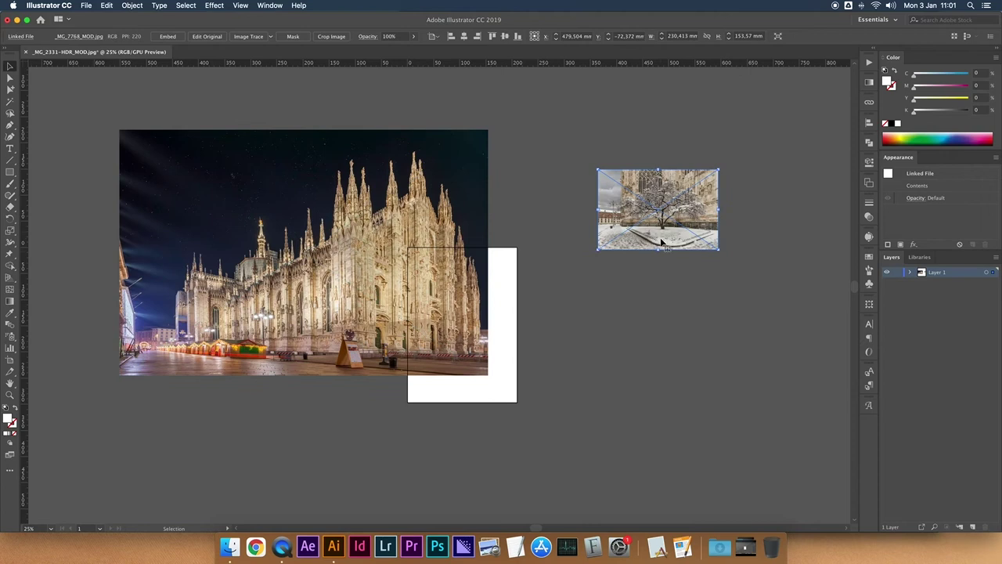
pyautogui.click(553, 217)
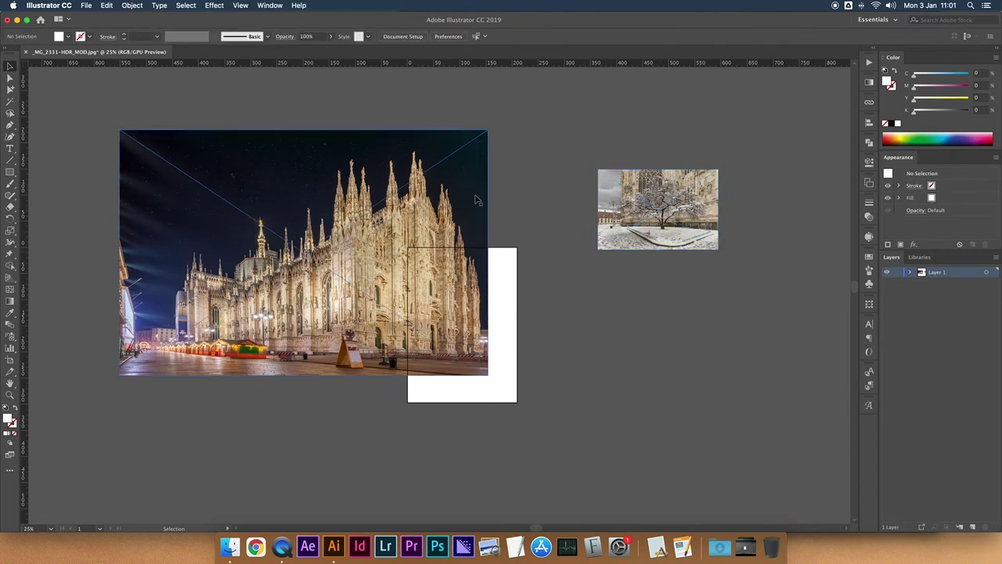
pyautogui.moveTo(470, 199); pyautogui.dragTo(412, 192)
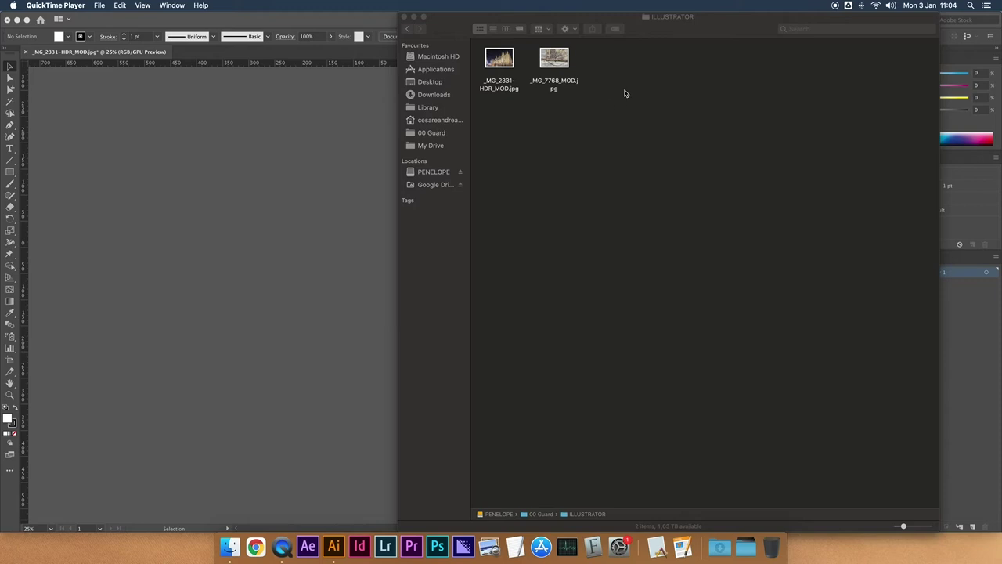
# Drag _MG_7768_MOD.jpg from the Finder folder onto the Illustrator canvas, overlapping the artboard
pyautogui.moveTo(554, 65); pyautogui.dragTo(620, 117)
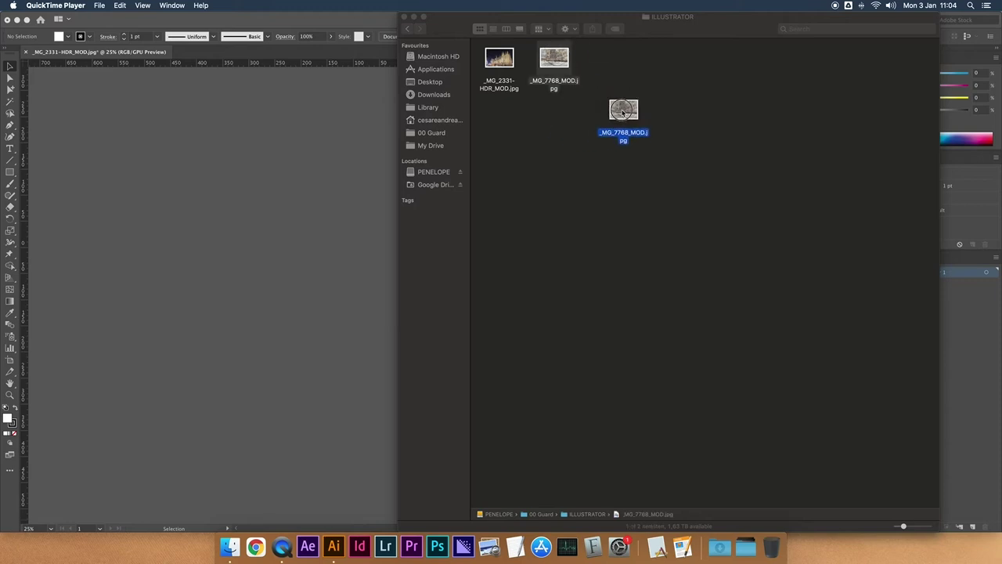
pyautogui.moveTo(620, 118)
pyautogui.mouseDown()
pyautogui.moveTo(563, 179)
pyautogui.moveTo(329, 235)
pyautogui.mouseUp()
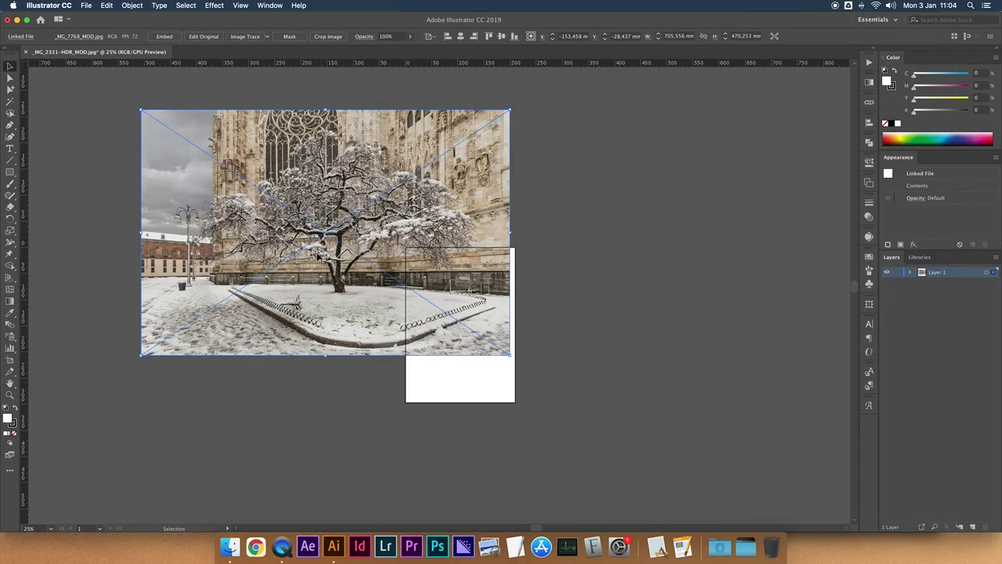
# Delete the dropped snow-tree photo and fit the artboard to the window
pyautogui.click(543, 172)
pyautogui.click(382, 170)
pyautogui.moveTo(315, 174)
pyautogui.mouseDown()
pyautogui.moveTo(640, 235)
pyautogui.moveTo(702, 236)
pyautogui.mouseUp()
pyautogui.hscroll(5, 456, 191)
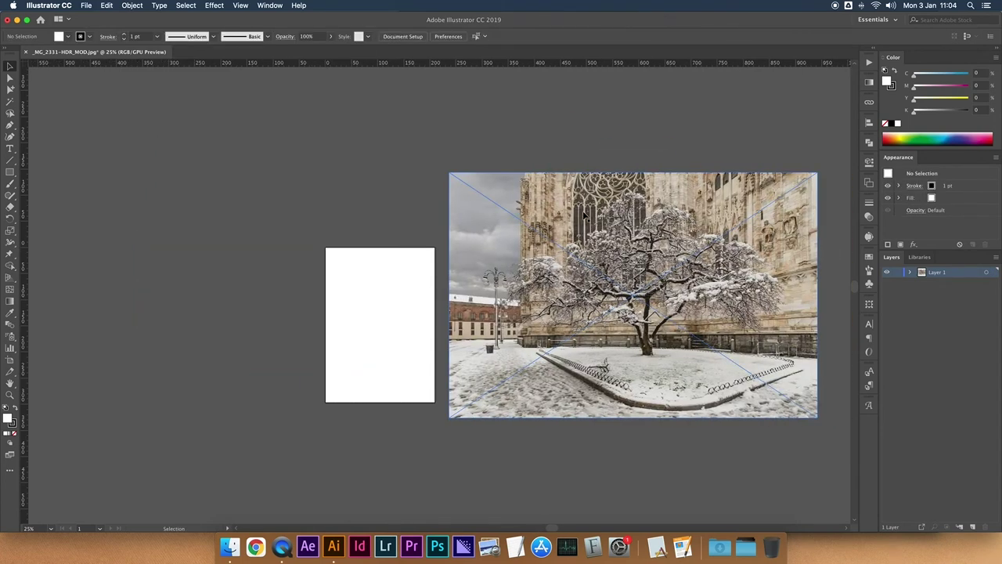
pyautogui.press('Delete')
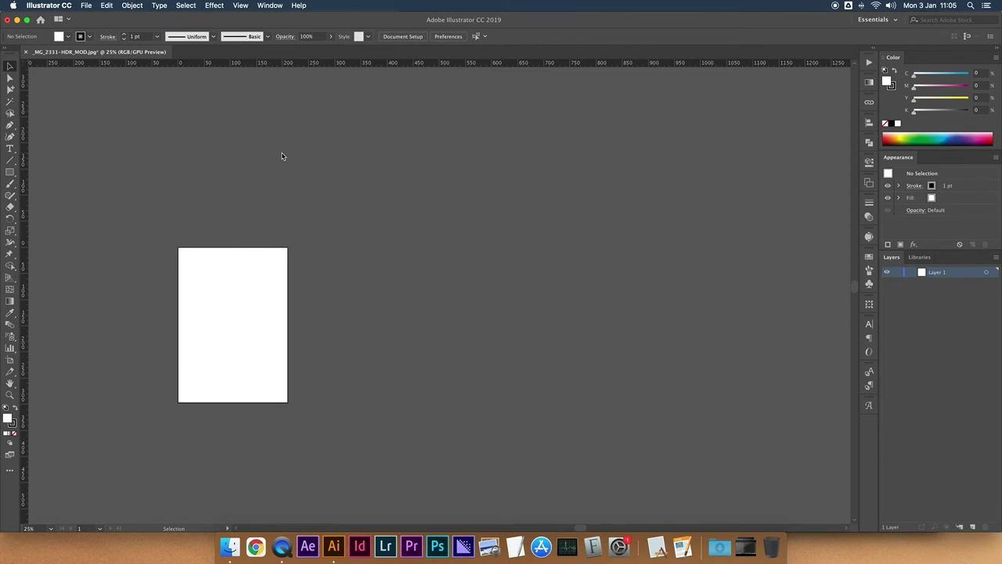
pyautogui.press('super+0')
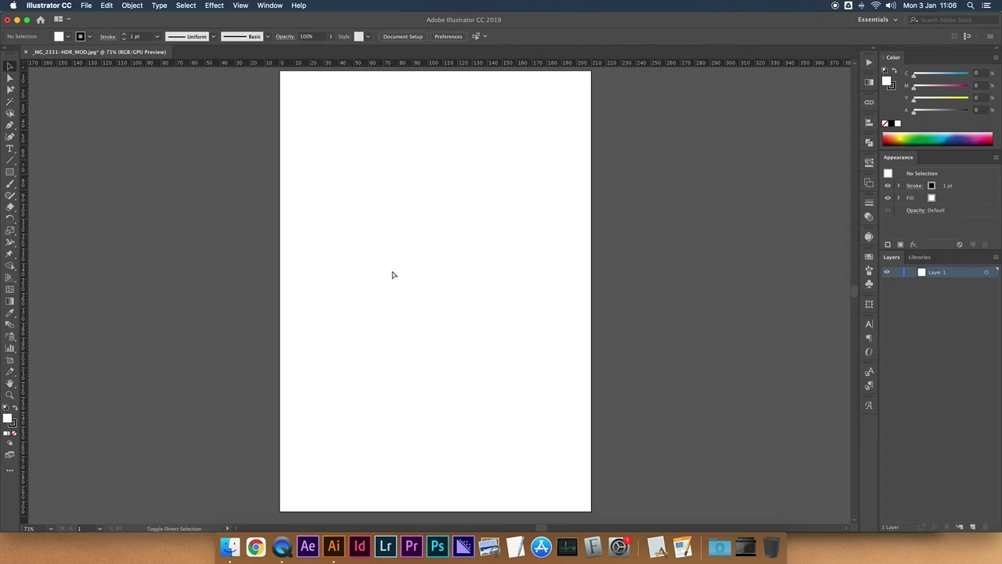
pyautogui.press('super+shift+p')
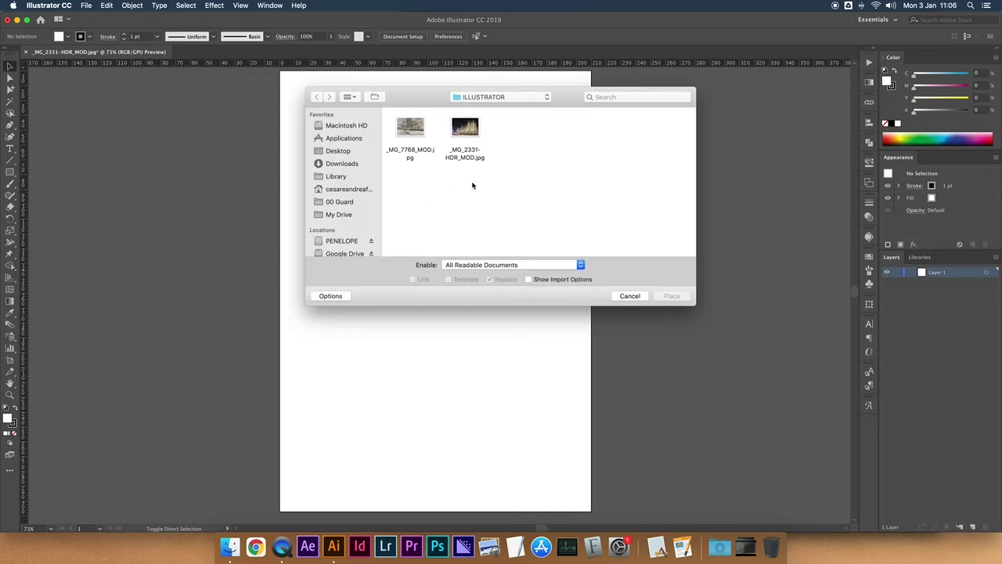
# Place both JPGs: snow-tree photo across the artboard top, night cathedral beneath it
pyautogui.moveTo(472, 186); pyautogui.dragTo(414, 150)
pyautogui.press('Return')
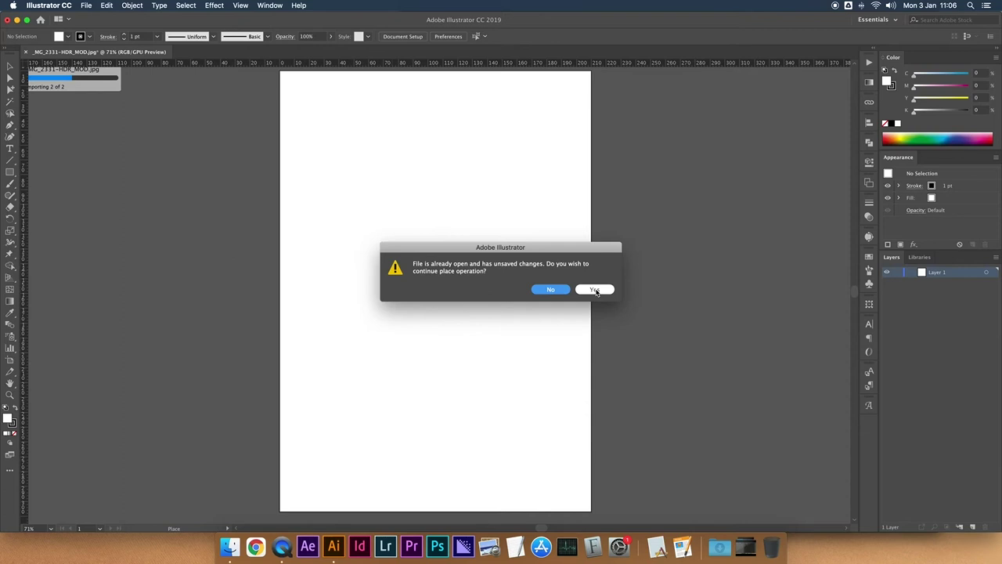
pyautogui.click(551, 291)
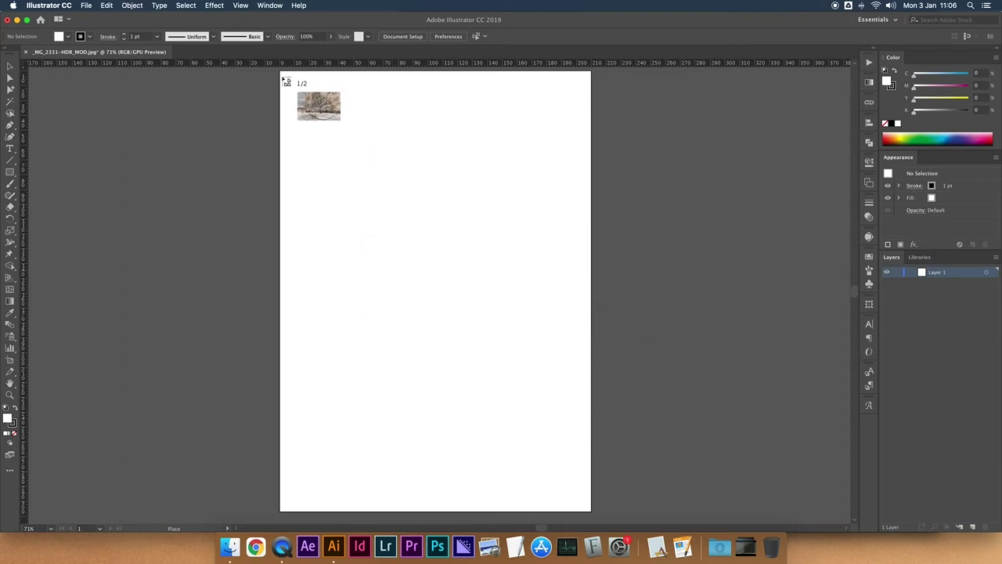
pyautogui.moveTo(284, 76)
pyautogui.mouseDown()
pyautogui.moveTo(535, 257)
pyautogui.moveTo(588, 279)
pyautogui.mouseUp()
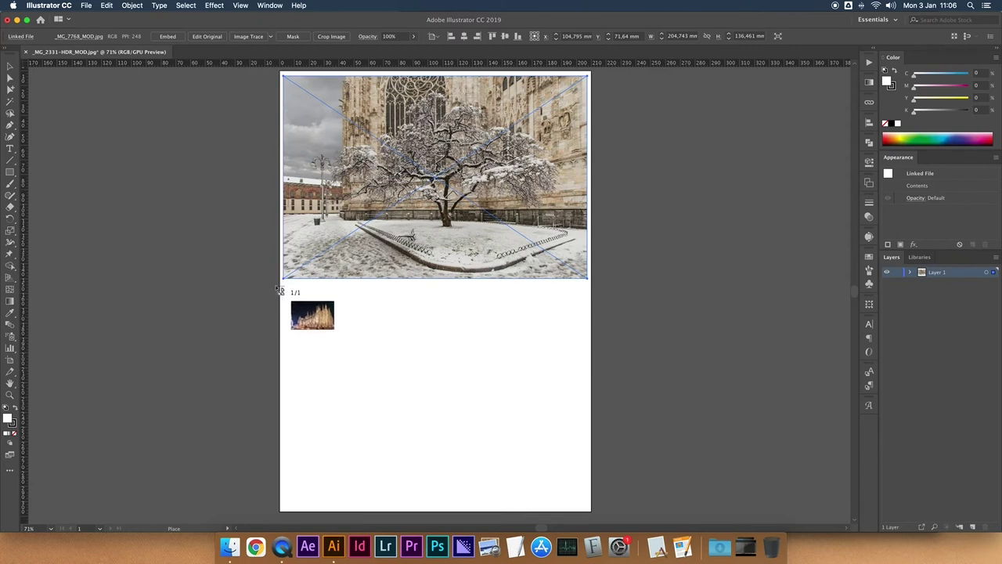
pyautogui.moveTo(284, 287); pyautogui.dragTo(593, 497)
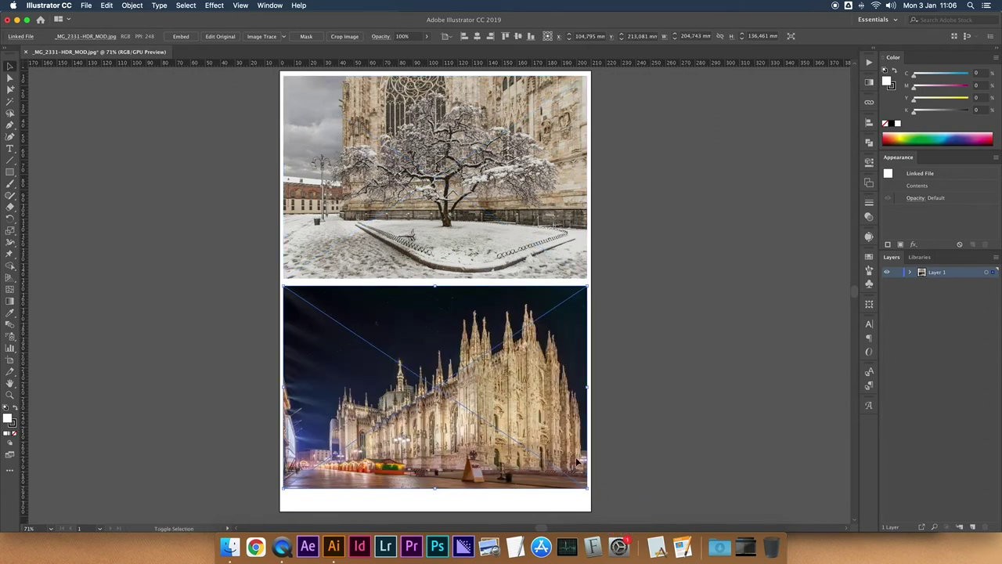
pyautogui.click(213, 175)
pyautogui.click(402, 233)
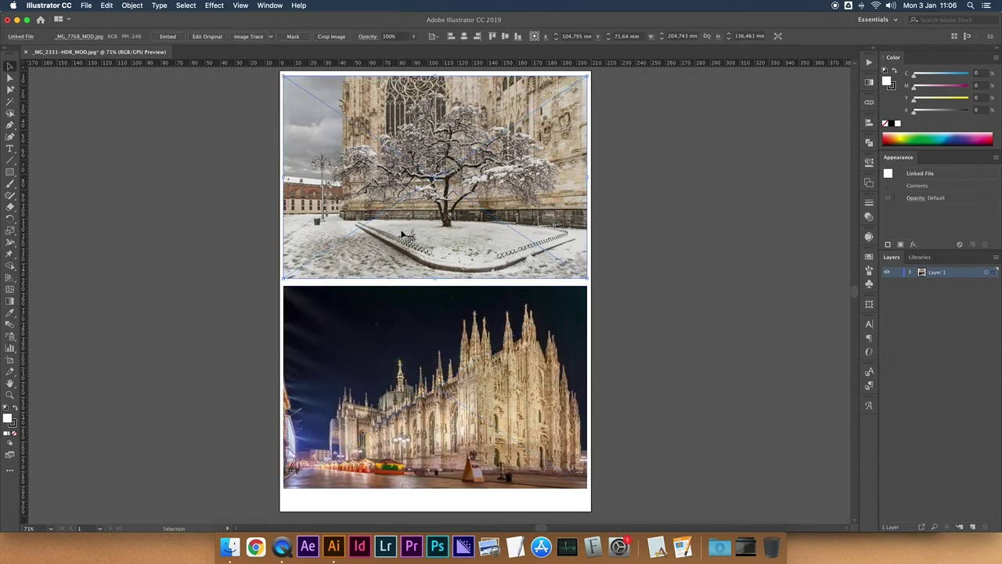
pyautogui.click(262, 246)
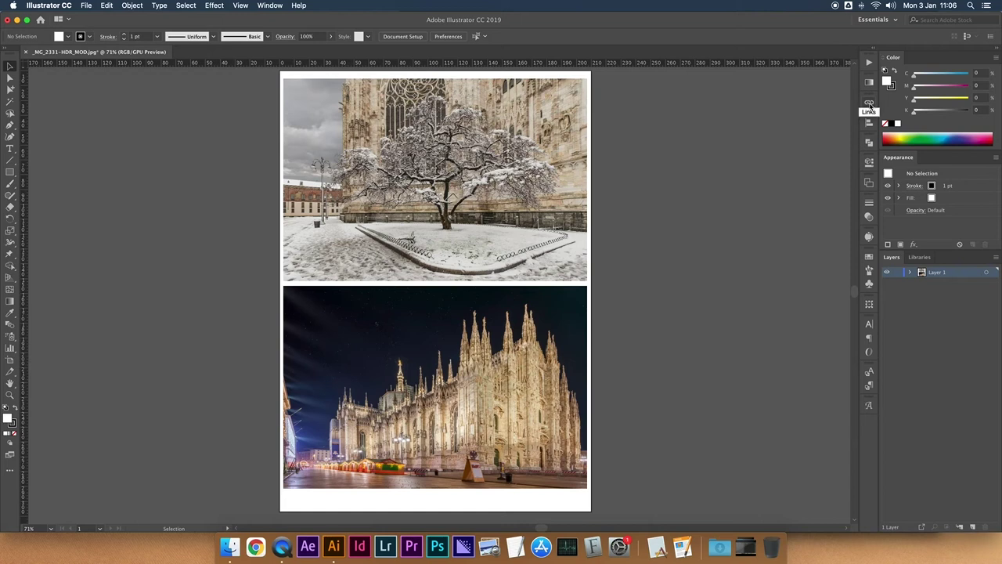
# Open the Links panel and check the snow-tree and night-cathedral link entries
pyautogui.click(269, 5)
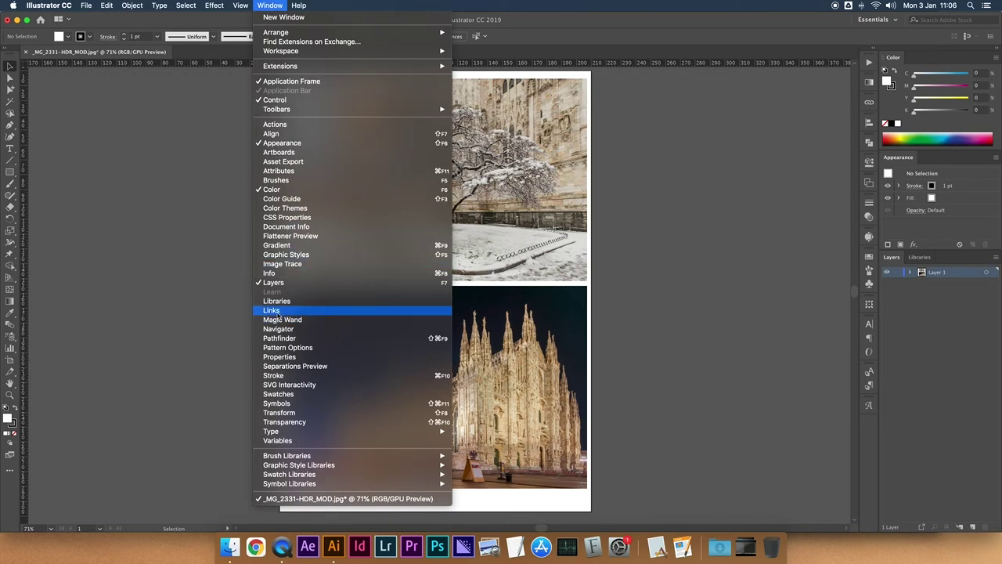
pyautogui.click(729, 261)
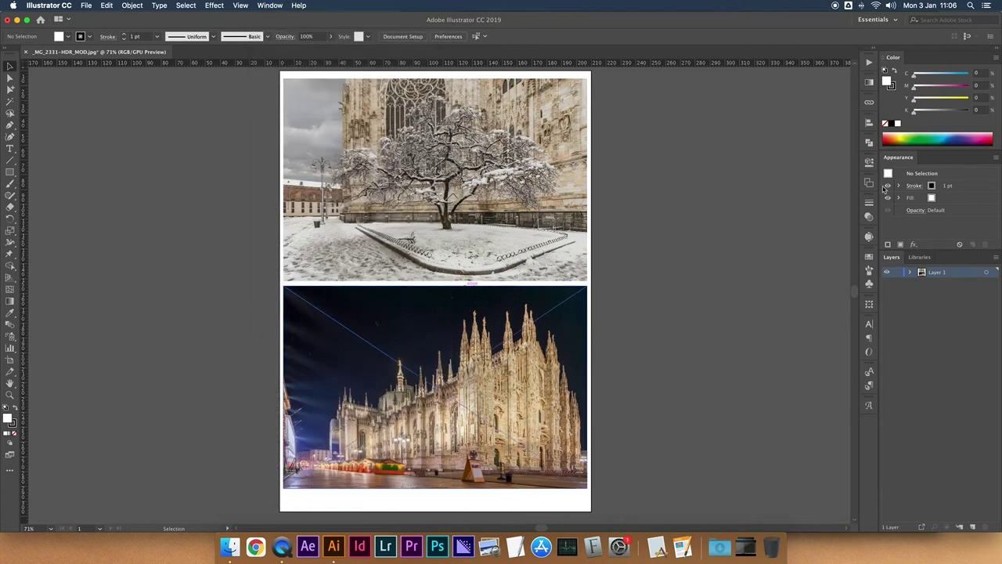
pyautogui.click(868, 104)
pyautogui.click(795, 116)
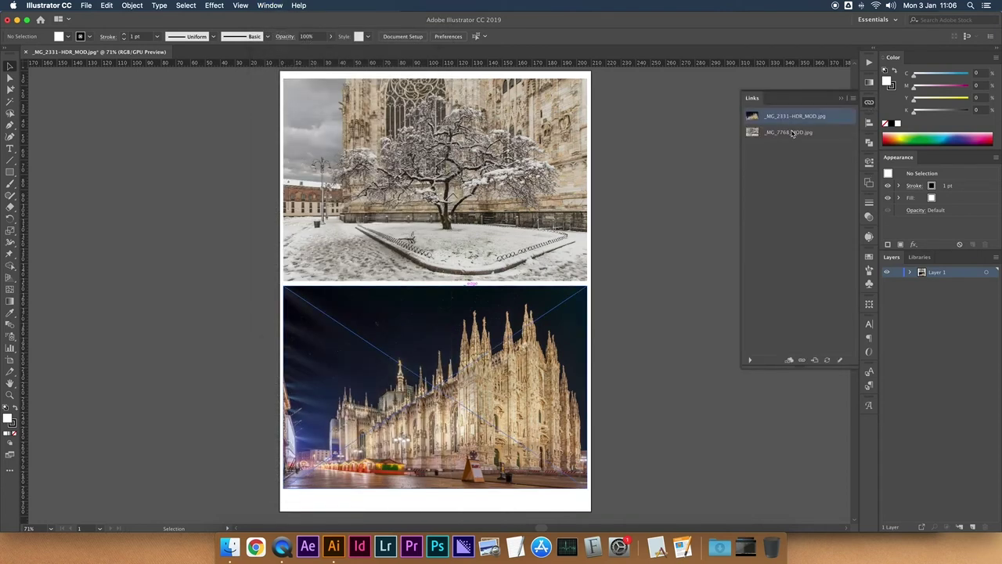
pyautogui.click(544, 172)
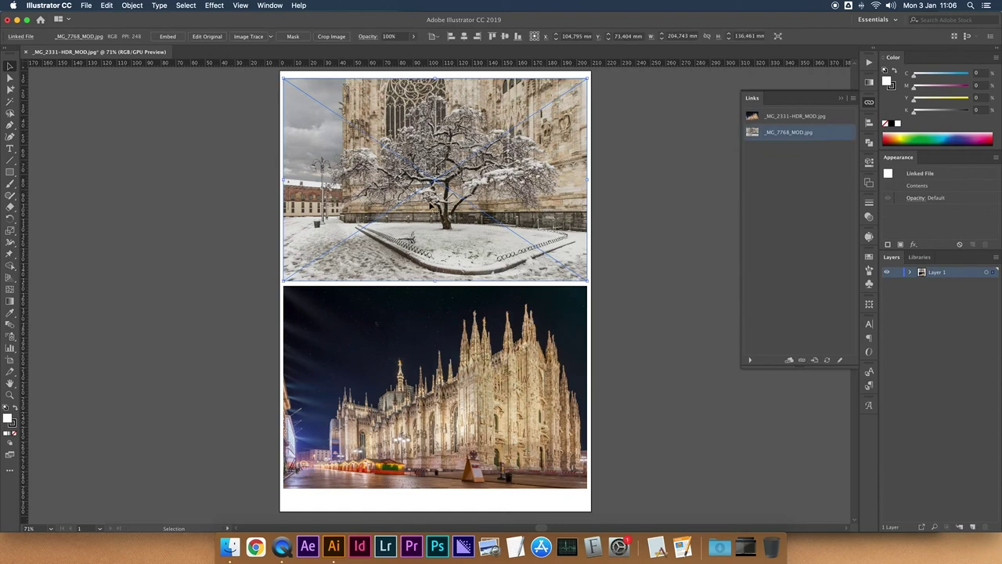
pyautogui.click(541, 337)
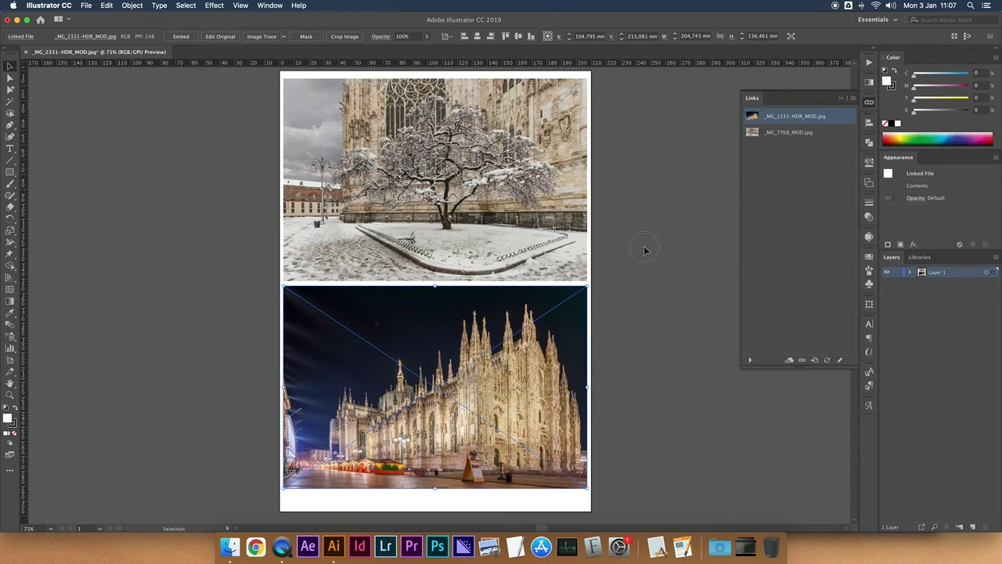
pyautogui.click(531, 234)
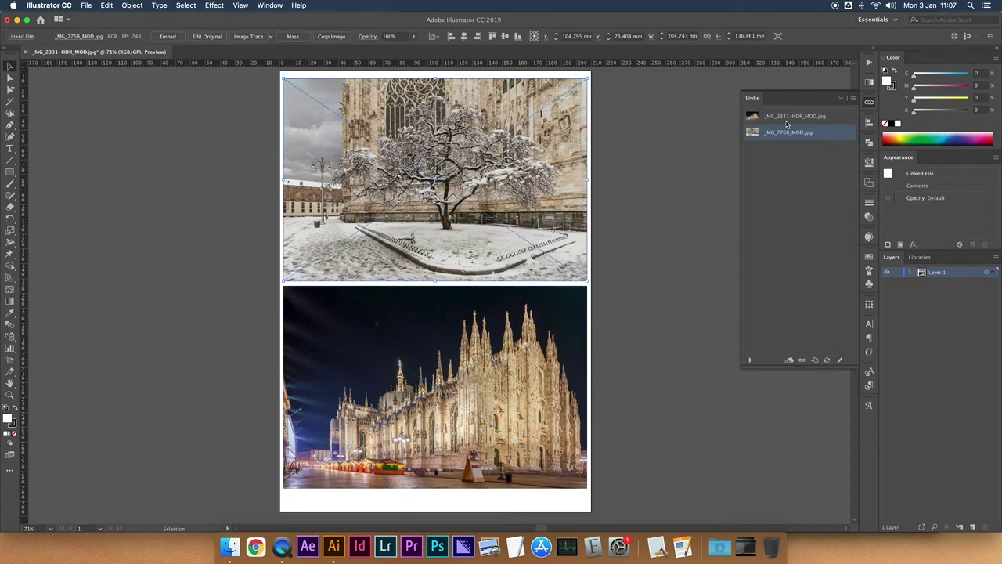
pyautogui.click(656, 150)
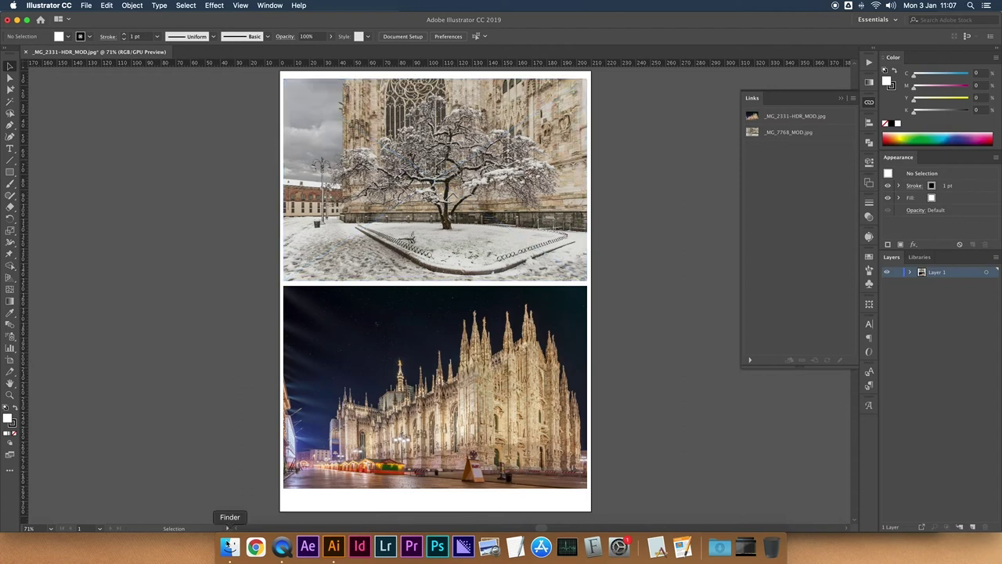
# Move _MG_2331-HDR_MOD.jpg to the Trash in Finder and return to Illustrator
pyautogui.click(229, 546)
pyautogui.click(502, 62)
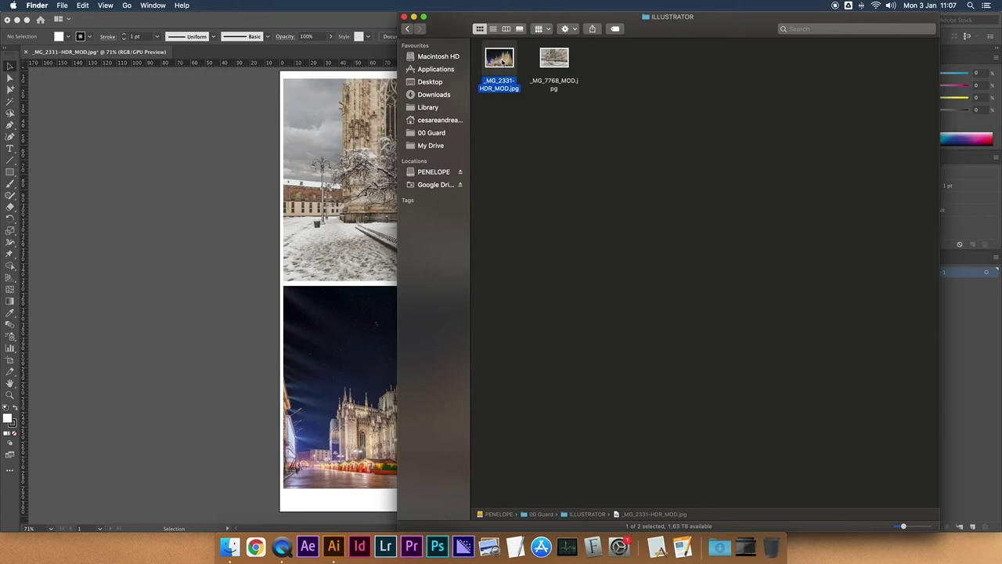
pyautogui.press('super+BackSpace')
pyautogui.click(168, 205)
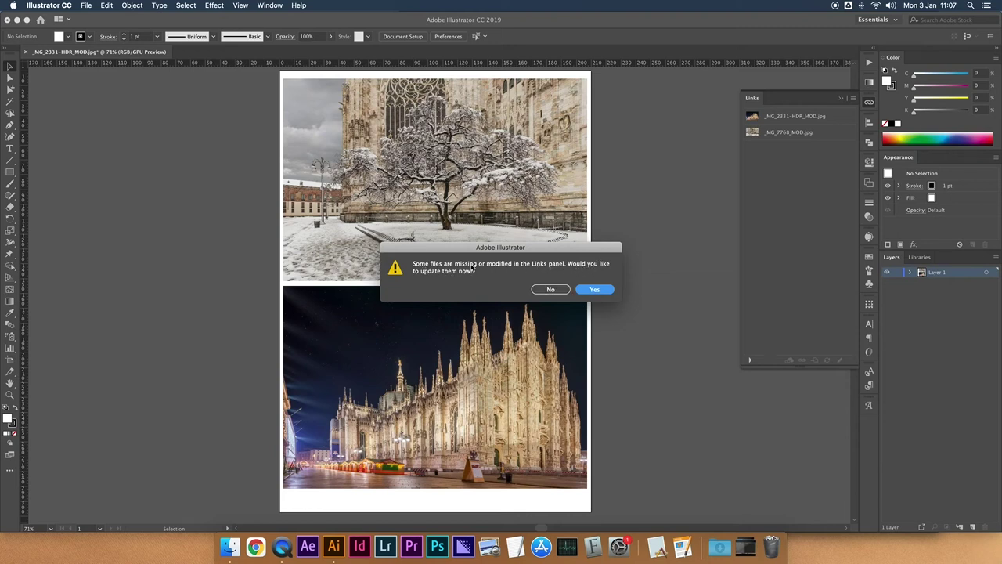
# Decline updating links and zoom in on the missing cathedral photo via its Links entry
pyautogui.click(550, 290)
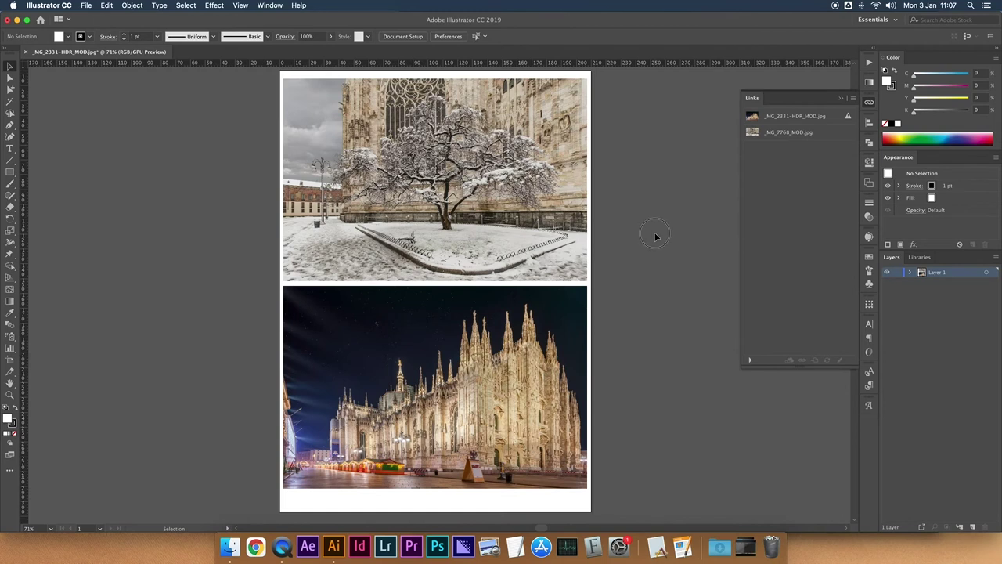
pyautogui.click(795, 119)
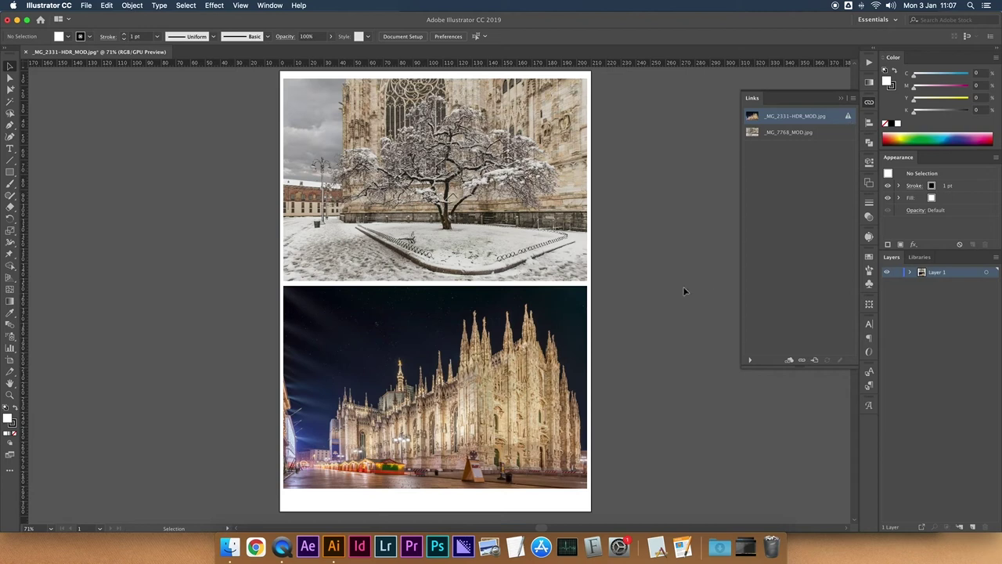
pyautogui.click(533, 332)
pyautogui.press('super+equal')
pyautogui.press('super+equal')
pyautogui.press('super+equal')
pyautogui.press('v')
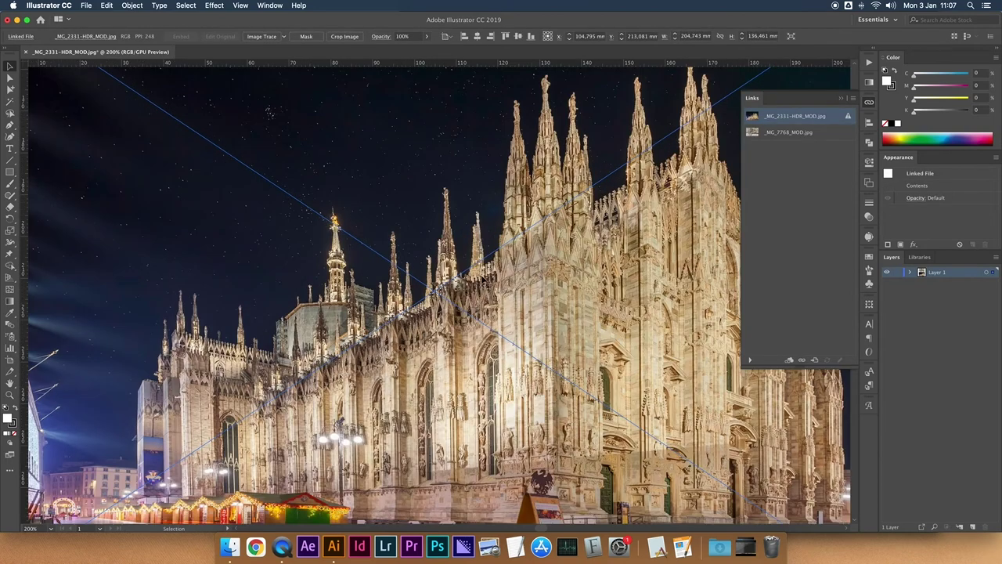
pyautogui.scroll(5, 487, 283)
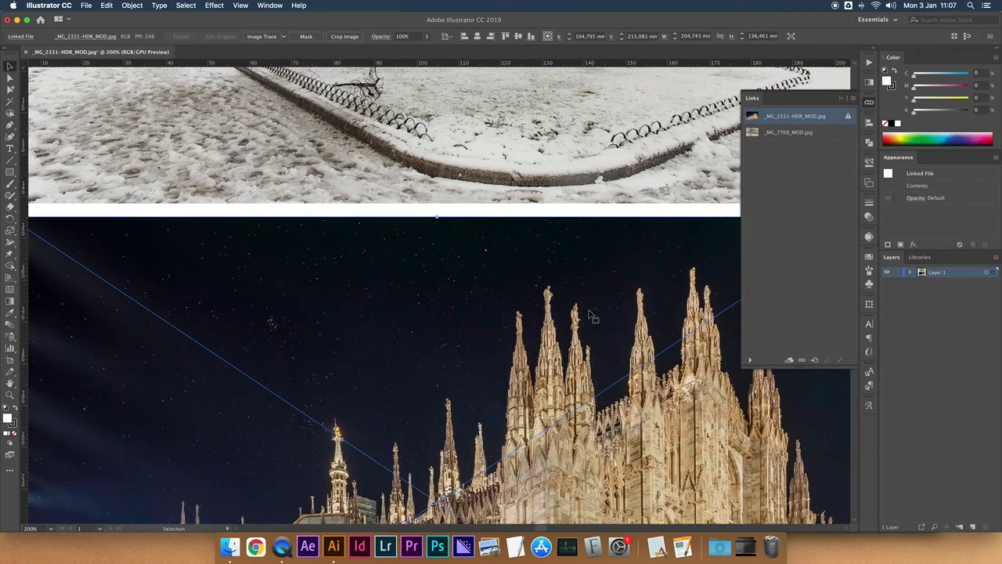
pyautogui.hscroll(5, 531, 361)
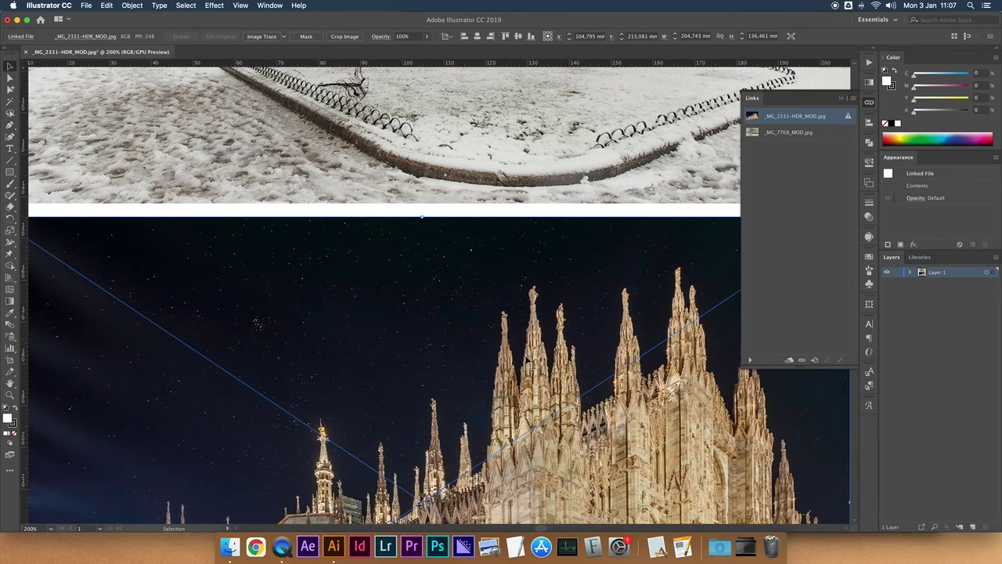
pyautogui.click(709, 277)
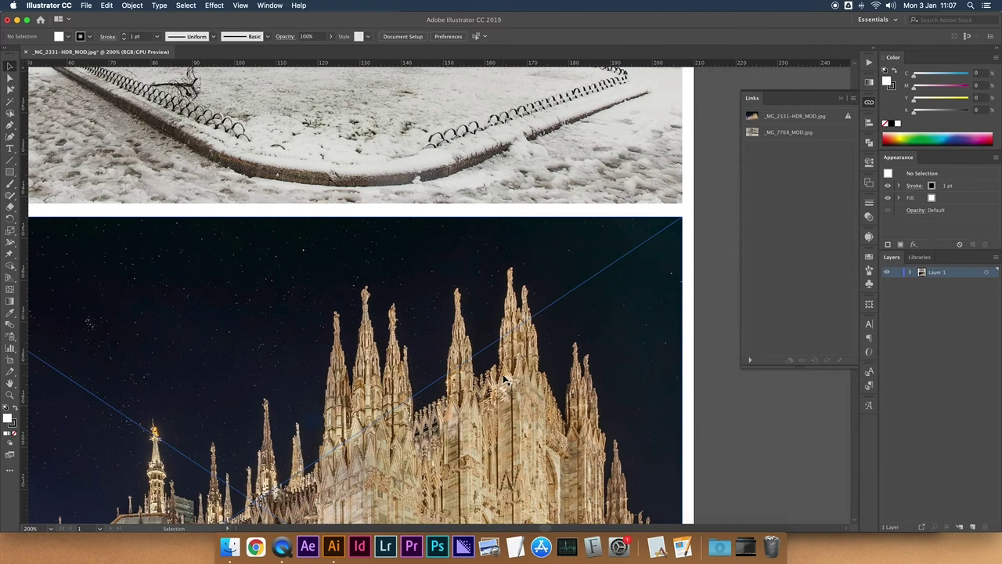
# Pan back across the artboard and reselect the missing _MG_2331-HDR_MOD.jpg link entry
pyautogui.hscroll(-2, 470, 366)
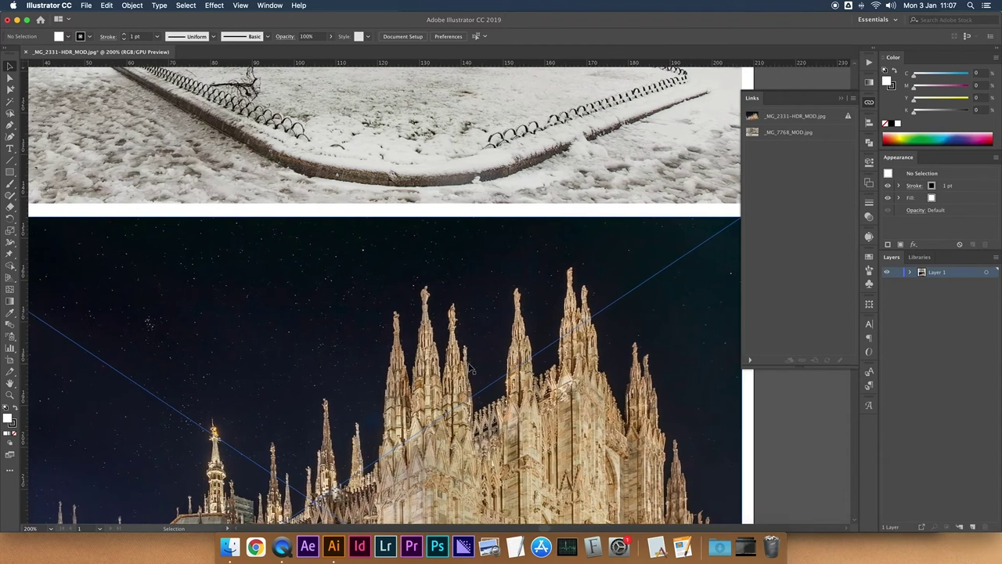
pyautogui.hscroll(-2, 470, 367)
pyautogui.hscroll(-1, 470, 367)
pyautogui.hscroll(-2, 471, 368)
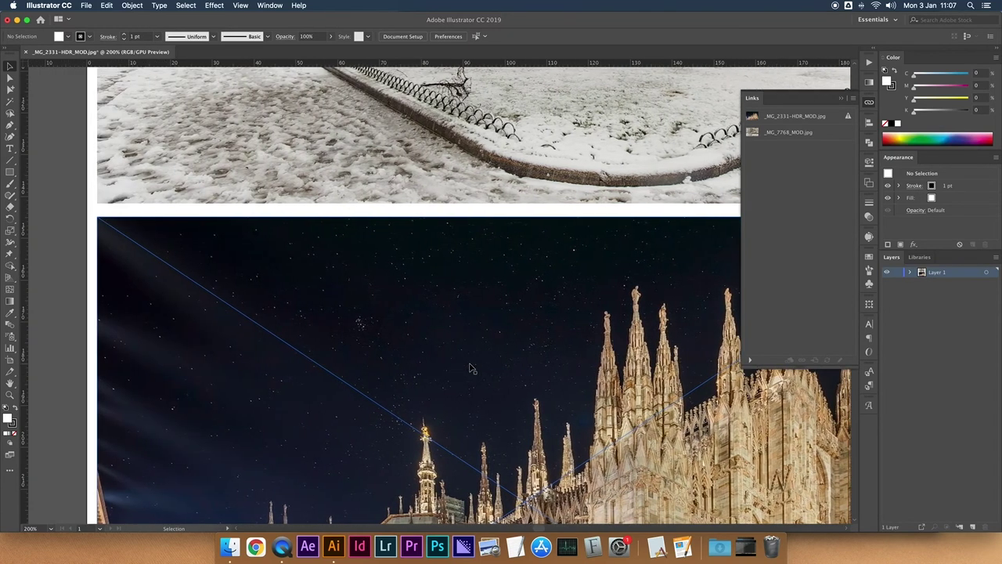
pyautogui.scroll(-2, 469, 368)
pyautogui.scroll(-1, 451, 318)
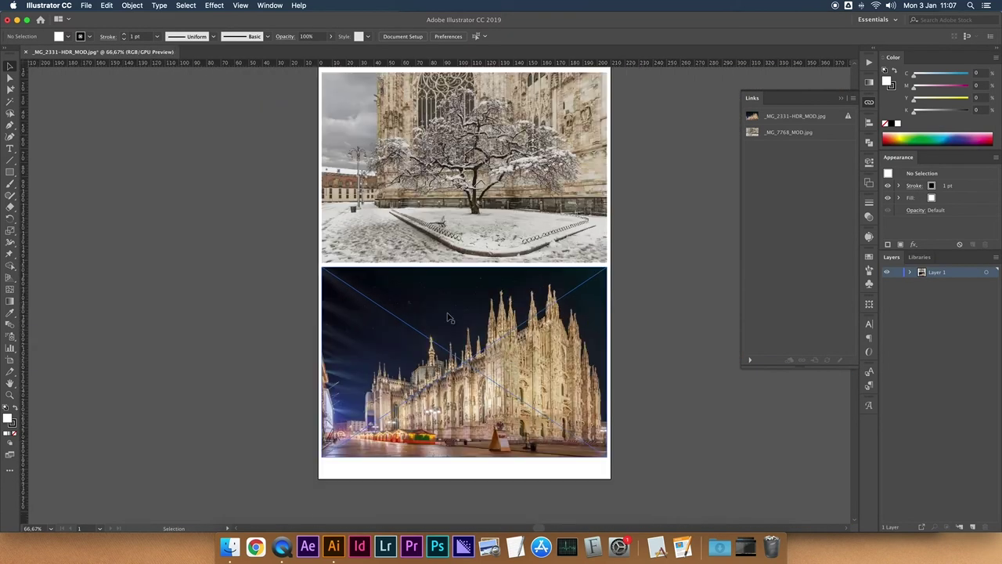
pyautogui.click(529, 348)
pyautogui.scroll(3, 633, 313)
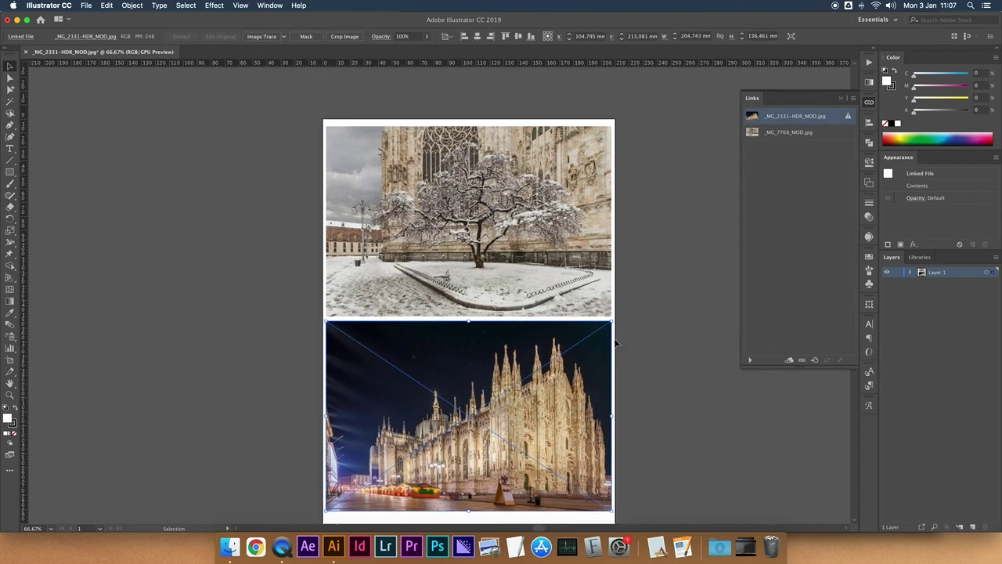
pyautogui.scroll(-1, 616, 342)
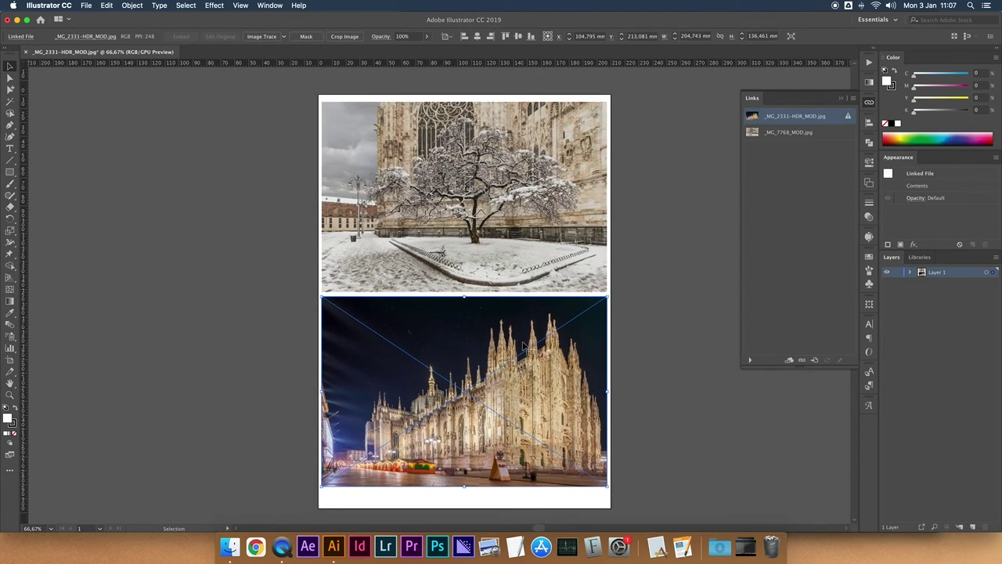
pyautogui.click(664, 328)
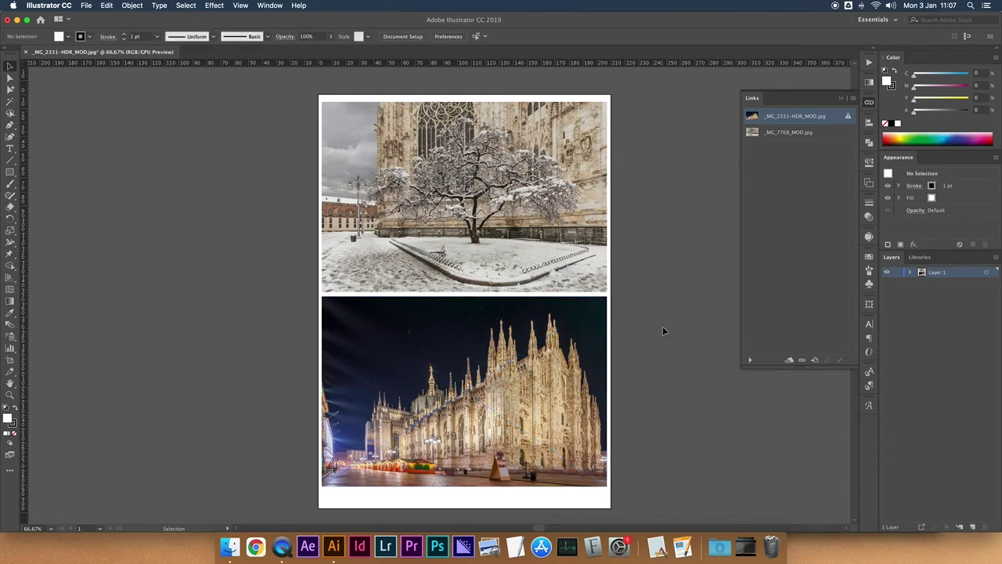
pyautogui.click(791, 119)
# Drag _MG_2331-HDR_MOD.jpg from the Trash back into the ILLUSTRATOR folder
pyautogui.click(230, 547)
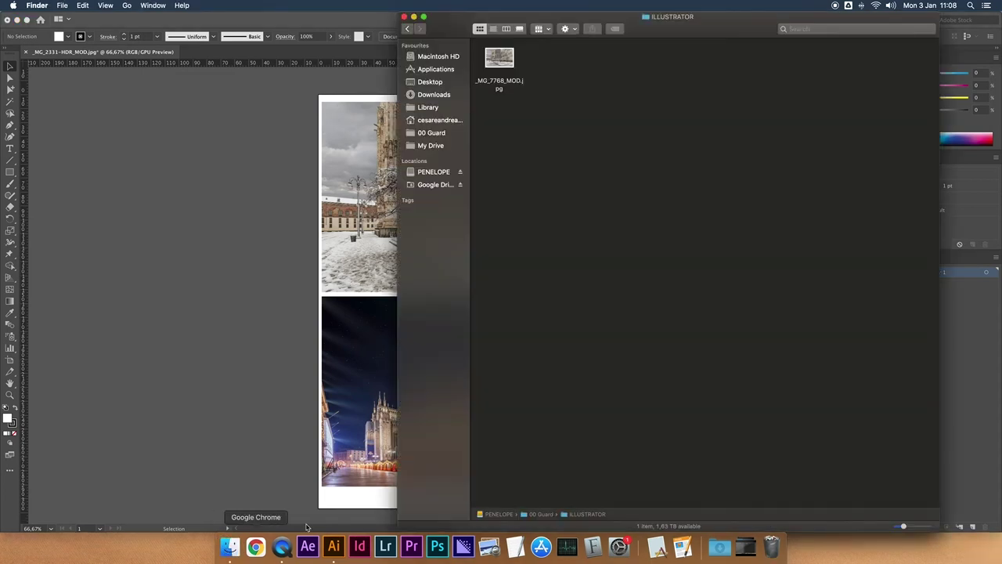
pyautogui.click(771, 547)
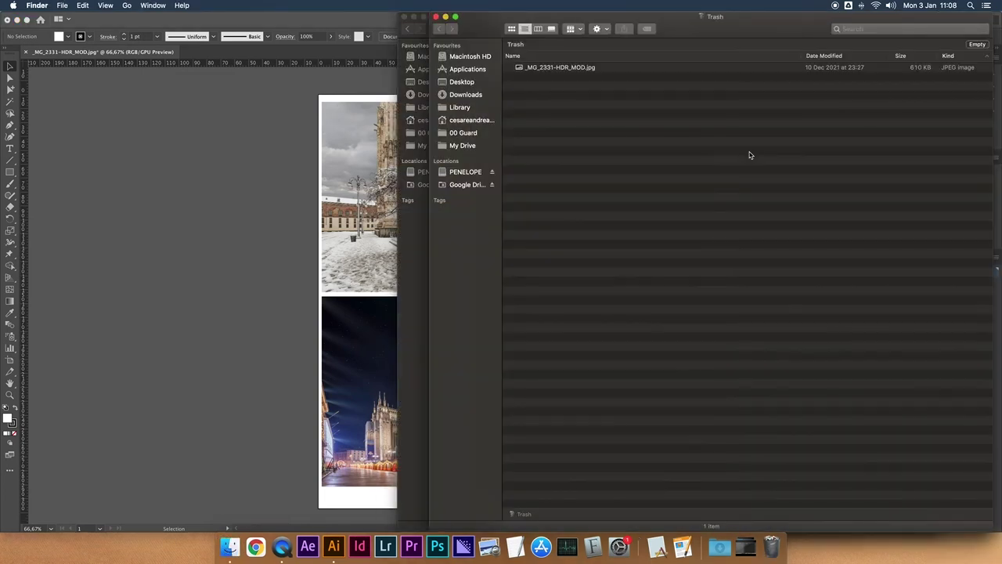
pyautogui.moveTo(495, 33); pyautogui.dragTo(662, 32)
pyautogui.moveTo(687, 69); pyautogui.dragTo(517, 138)
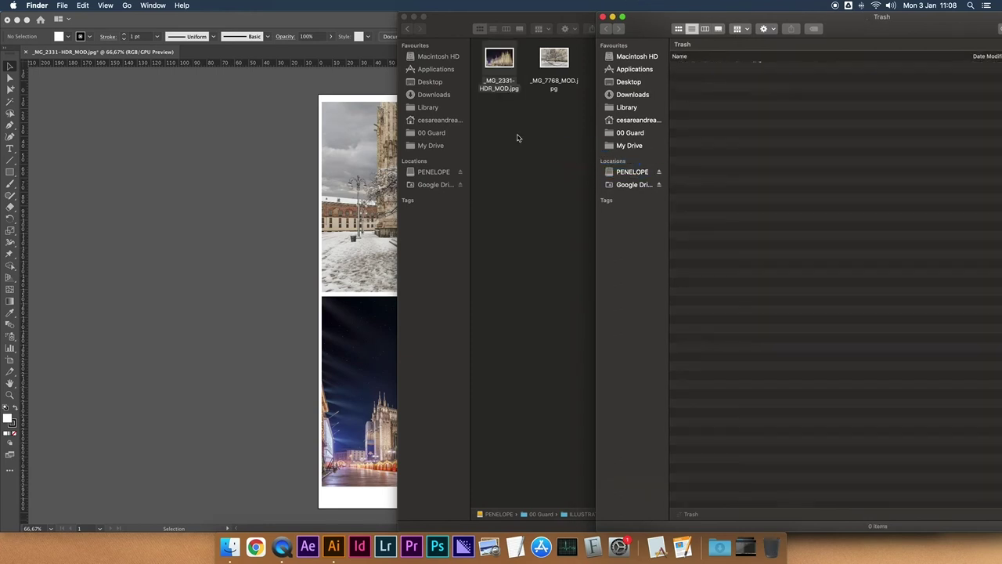
pyautogui.press('super+w')
pyautogui.click(277, 246)
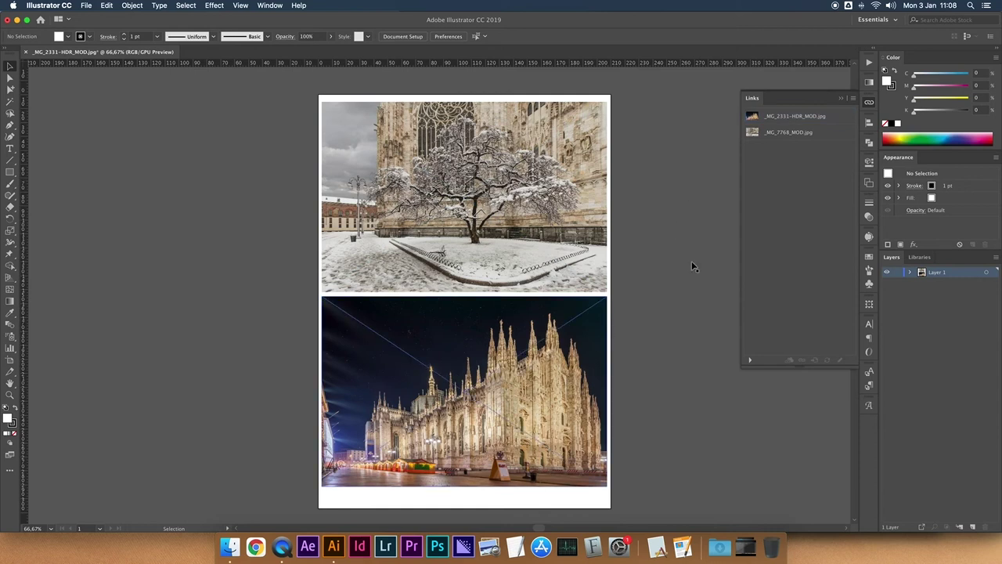
# Select the snow-tree photo and choose Embed Image from the Links panel menu
pyautogui.click(783, 119)
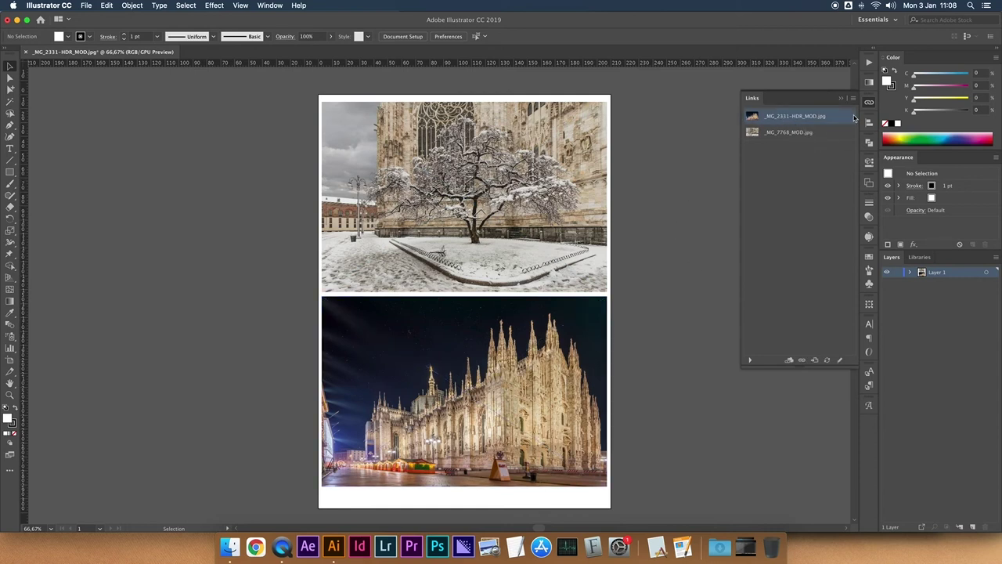
pyautogui.click(676, 227)
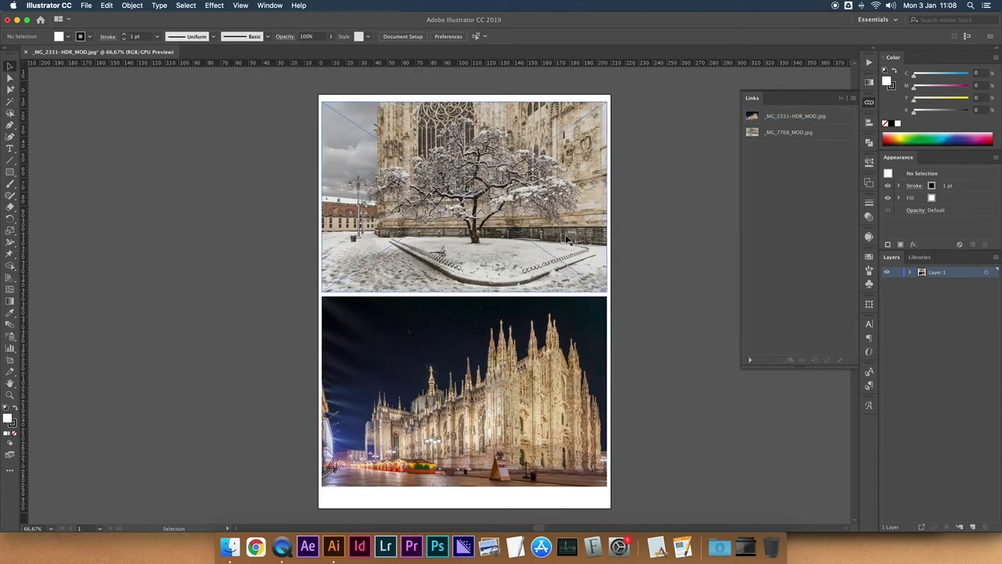
pyautogui.click(556, 213)
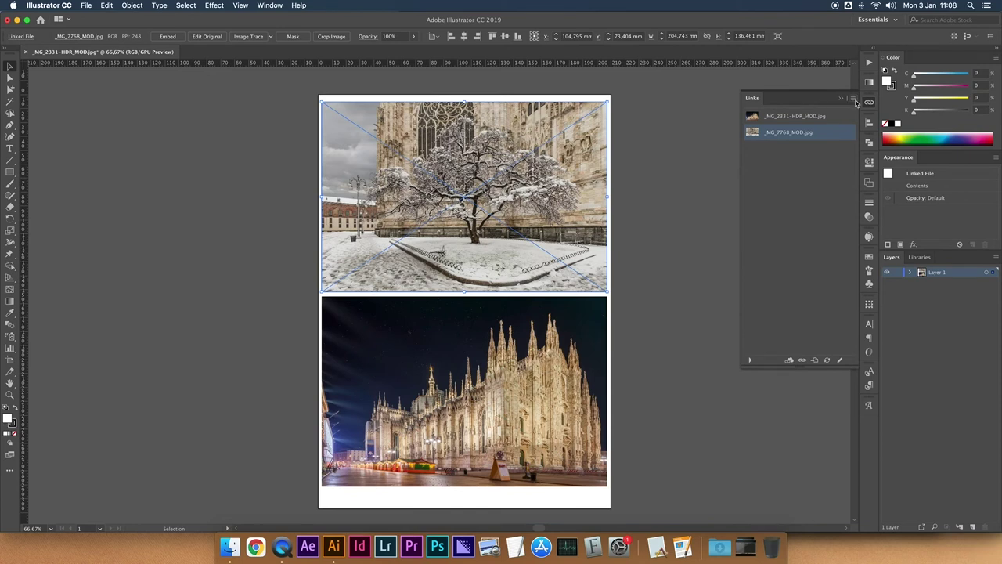
pyautogui.click(855, 101)
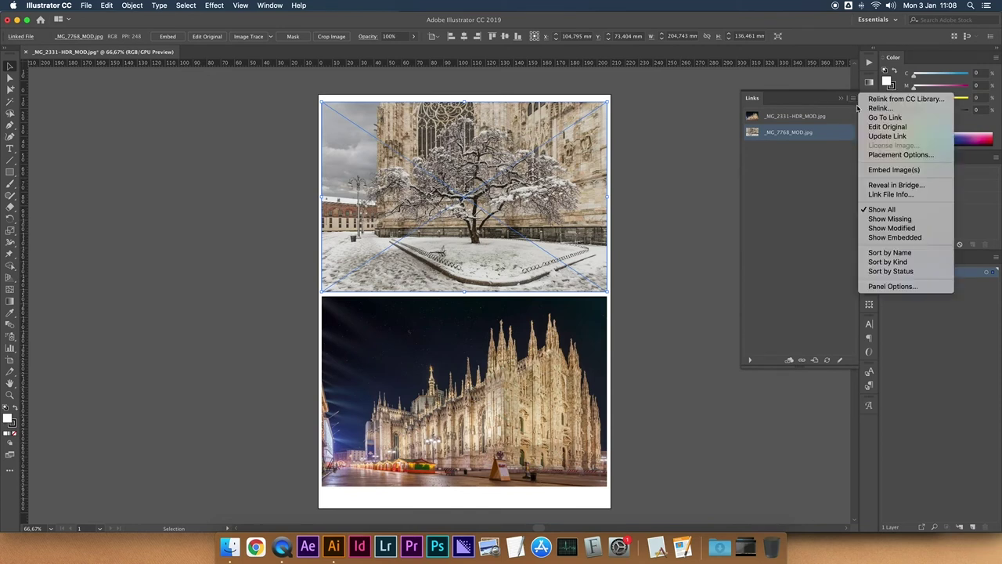
pyautogui.click(906, 171)
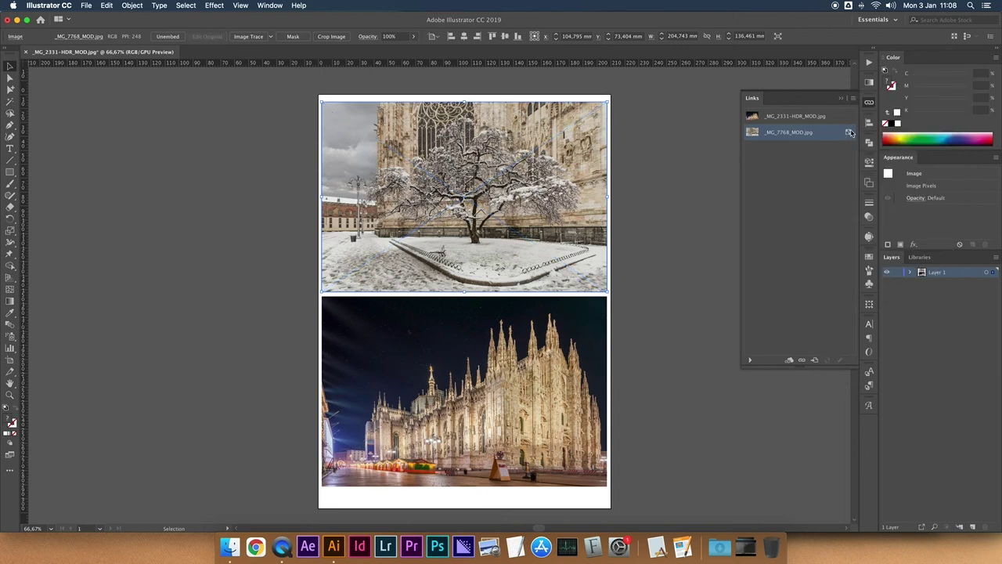
# Check the now-embedded _MG_7768_MOD.jpg entry in the Links panel
pyautogui.click(681, 213)
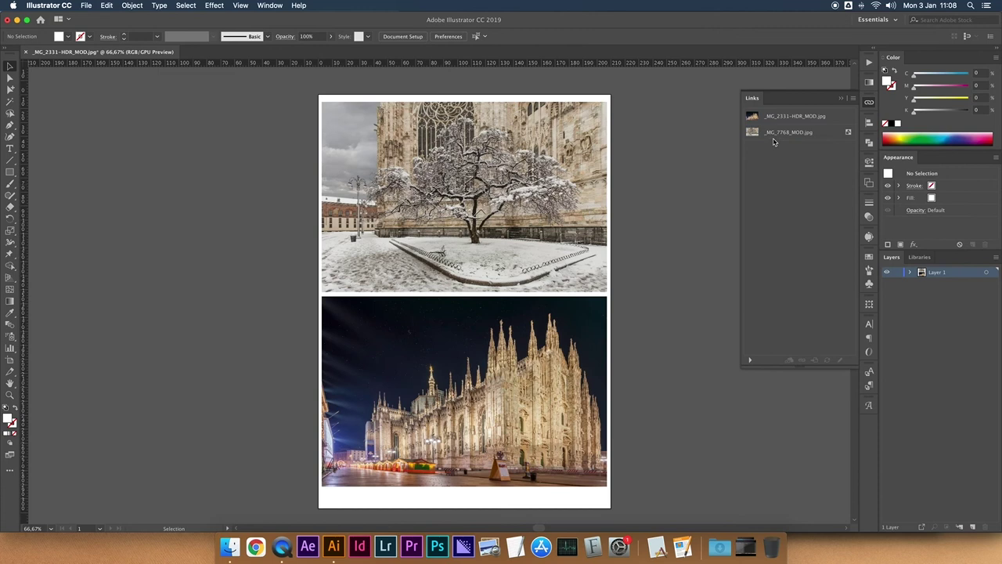
pyautogui.click(798, 132)
pyautogui.click(799, 134)
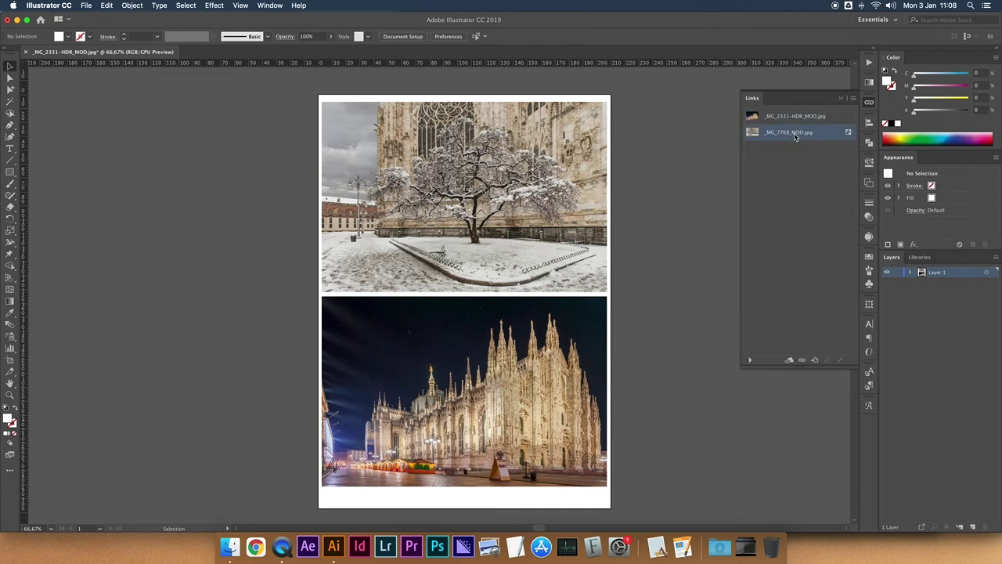
pyautogui.click(753, 134)
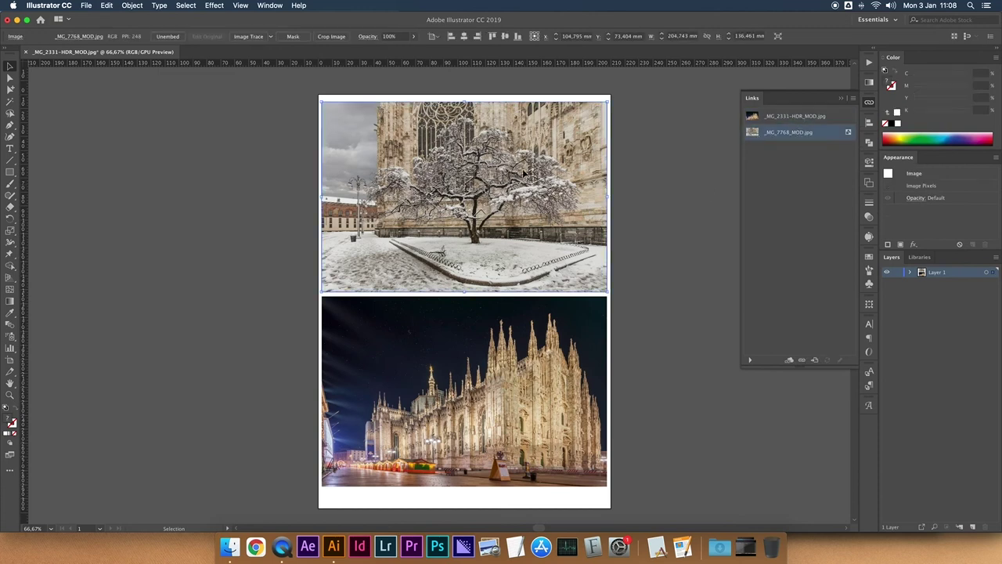
pyautogui.click(755, 134)
# Move _MG_7768_MOD.jpg from the ILLUSTRATOR folder to the Trash and return to Illustrator
pyautogui.click(653, 185)
pyautogui.click(573, 188)
pyautogui.click(230, 547)
pyautogui.click(558, 61)
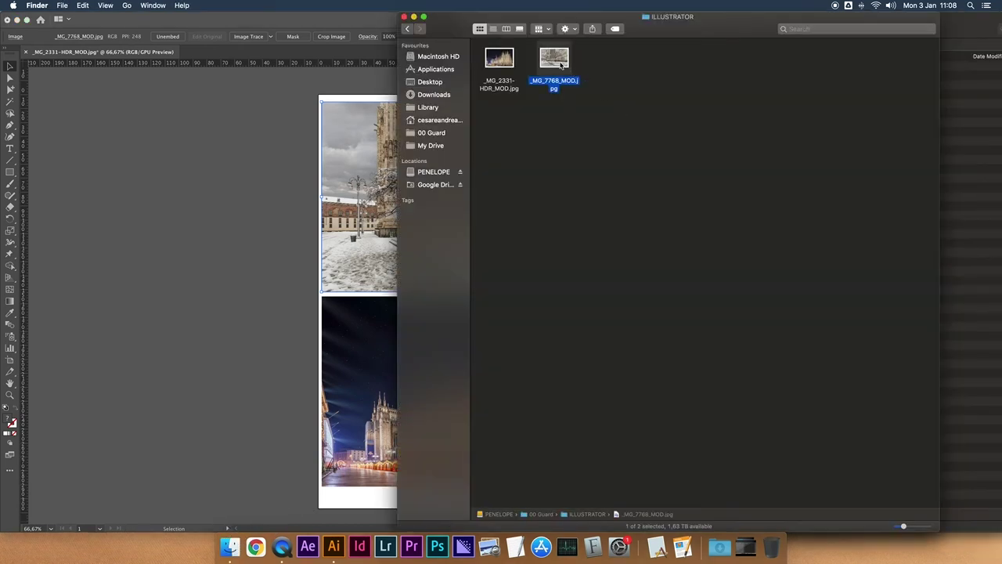
pyautogui.press('super+BackSpace')
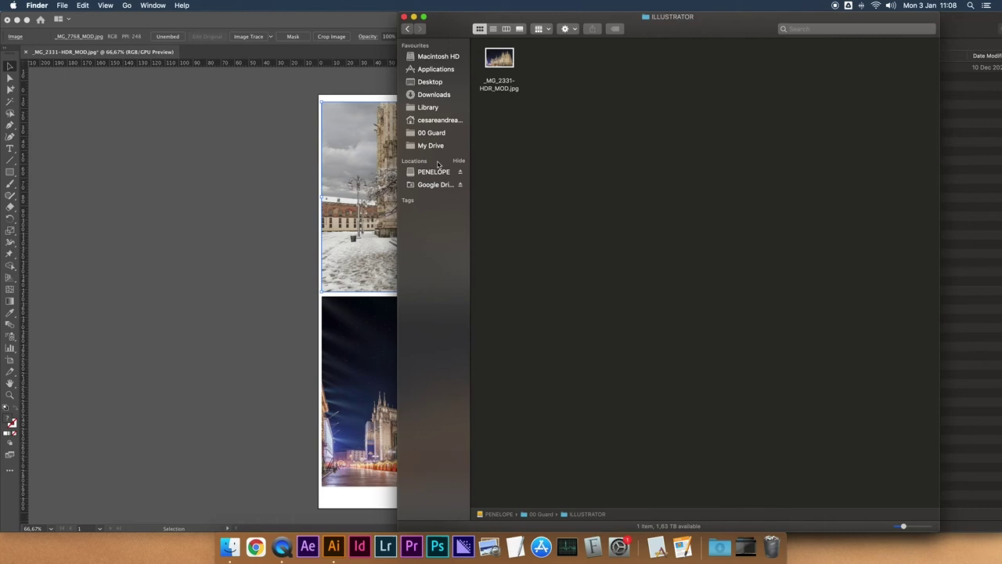
pyautogui.press('super+Tab')
pyautogui.click(654, 177)
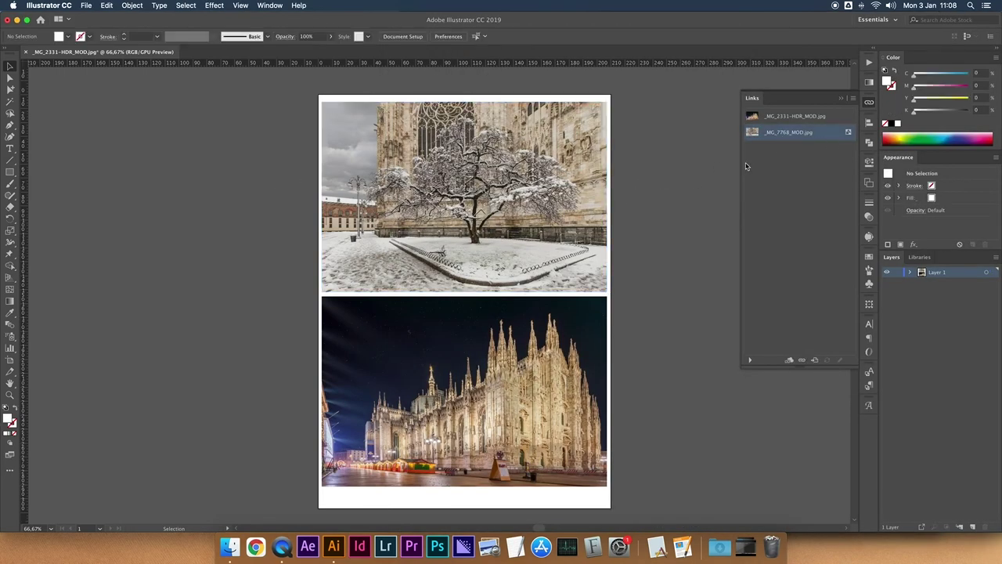
# Check the snow-tree photo, then select the night-cathedral photo
pyautogui.click(493, 188)
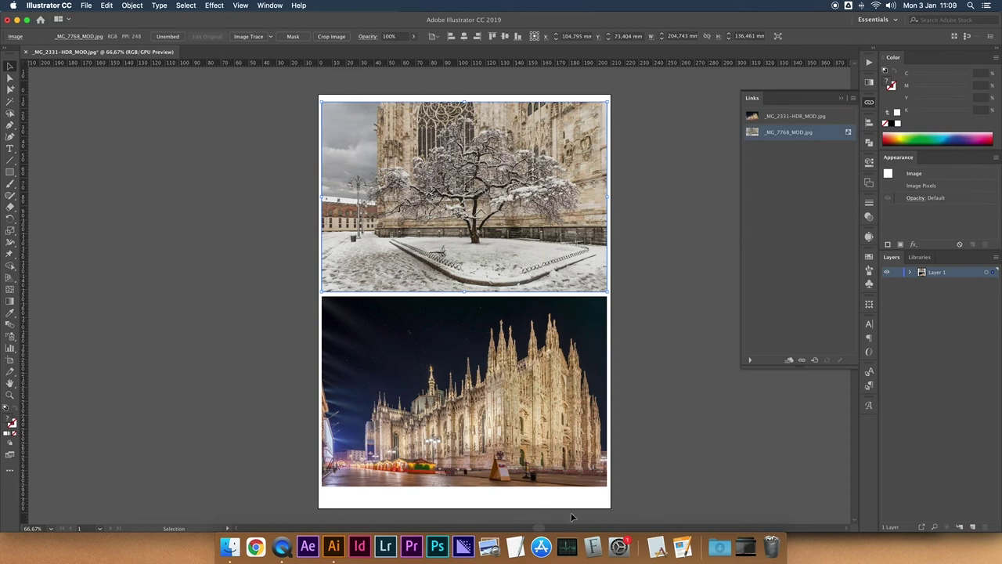
pyautogui.click(651, 169)
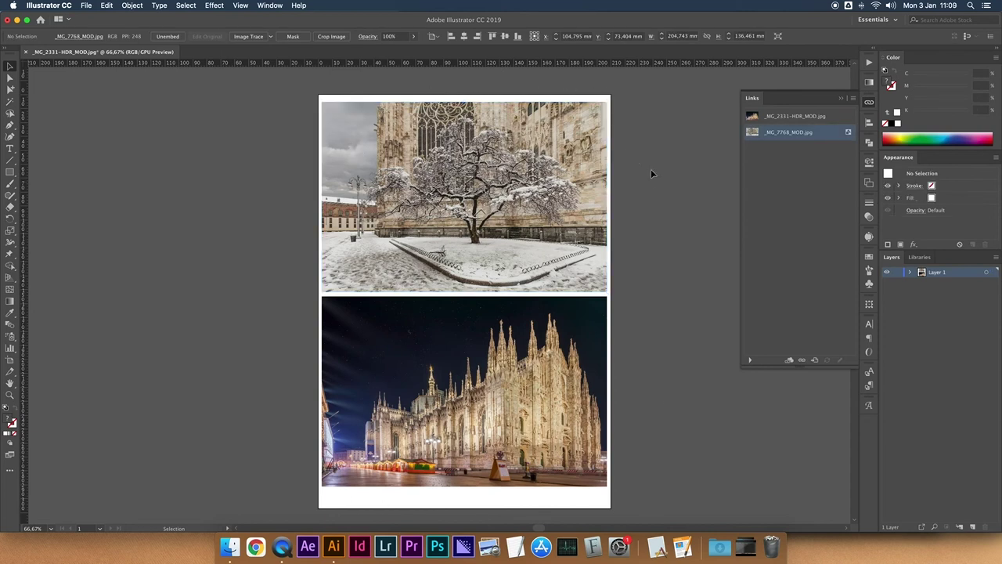
pyautogui.click(541, 203)
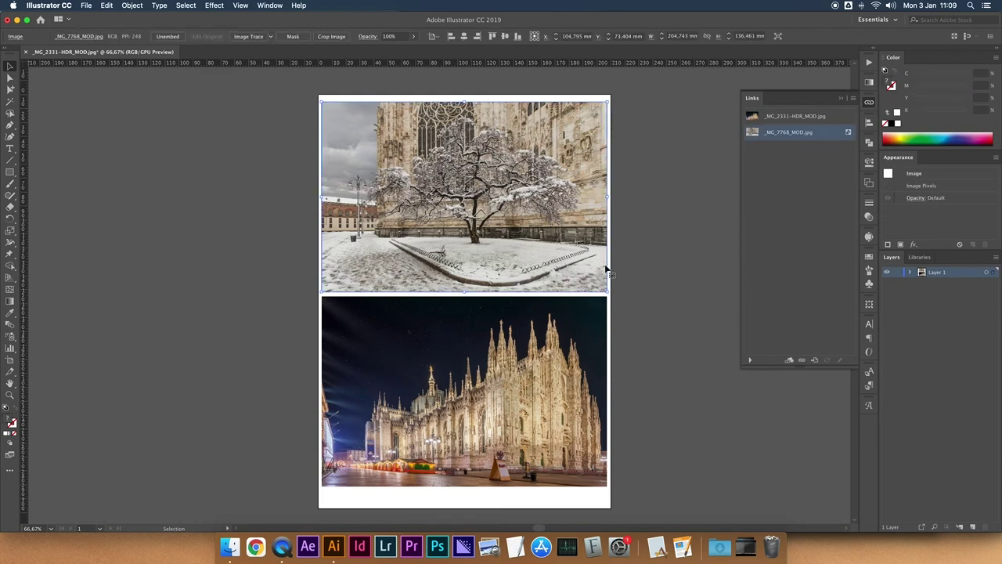
pyautogui.click(674, 223)
pyautogui.click(543, 398)
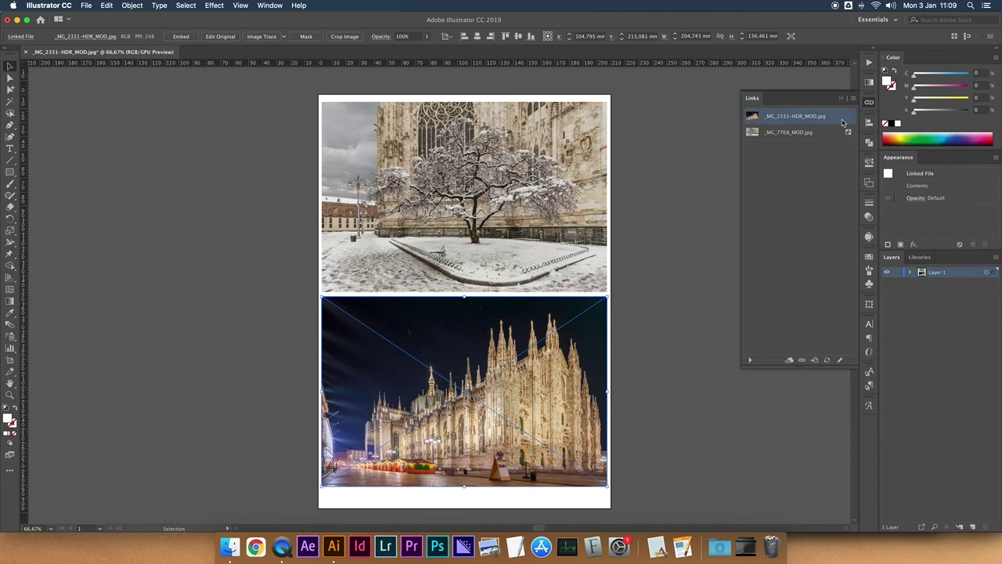
# Trash _MG_2331-HDR_MOD.jpg in Finder and continue past Illustrator's missing-files alert
pyautogui.click(237, 545)
pyautogui.press('super+BackSpace')
pyautogui.click(226, 186)
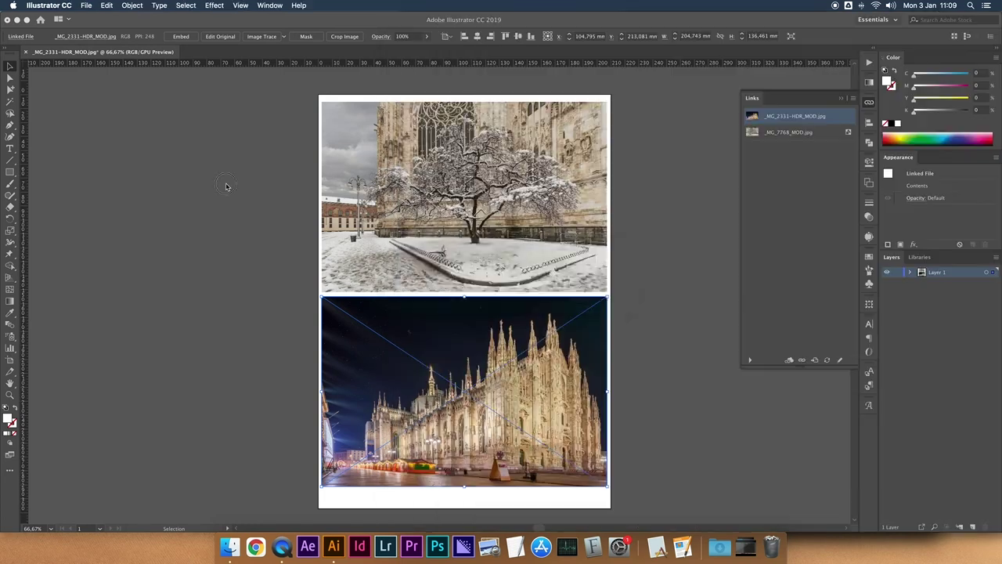
pyautogui.click(593, 290)
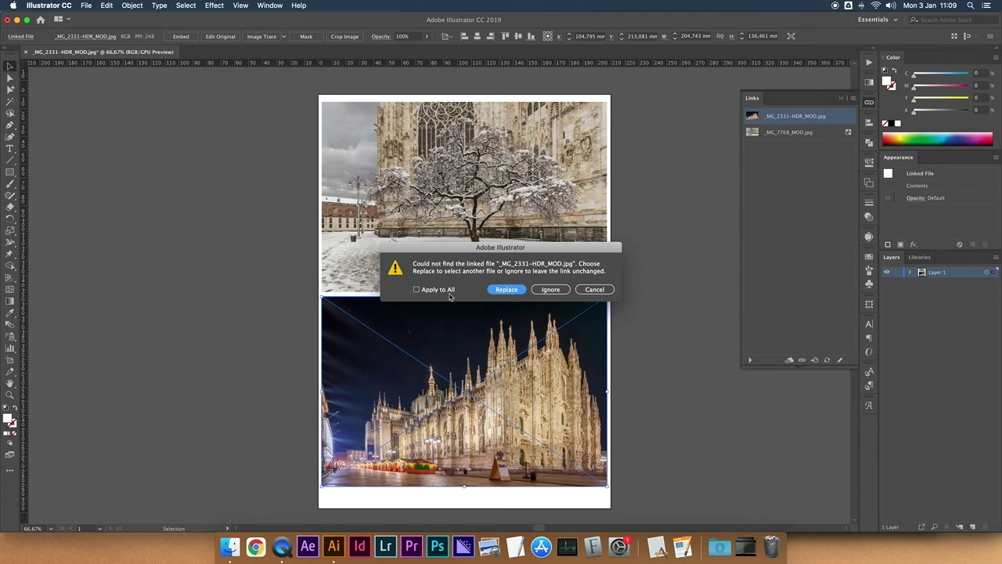
# Relink the cathedral photo by dragging the trashed _MG_2331-HDR_MOD.jpg into Please Locate
pyautogui.click(507, 289)
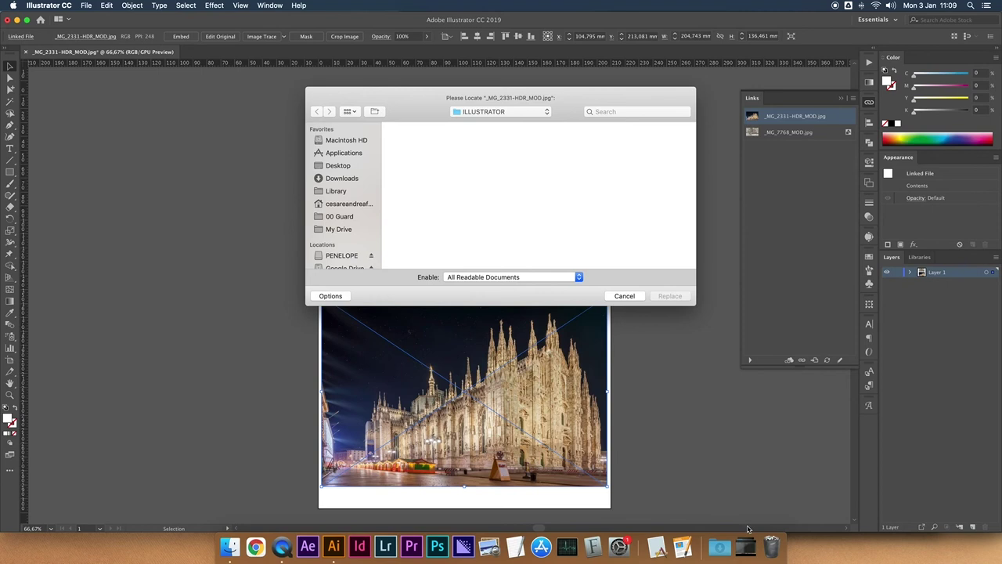
pyautogui.click(772, 545)
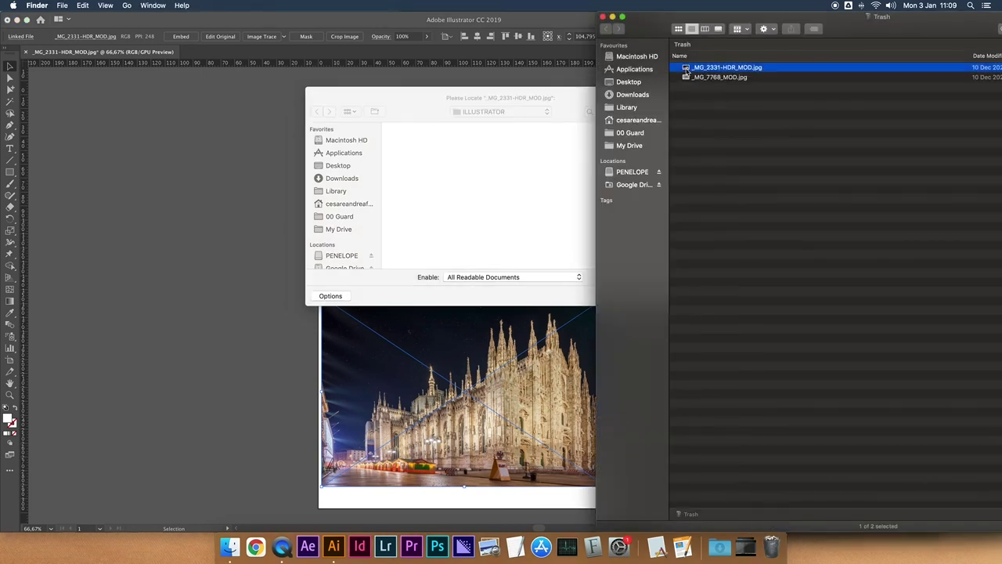
pyautogui.moveTo(686, 69); pyautogui.dragTo(509, 166)
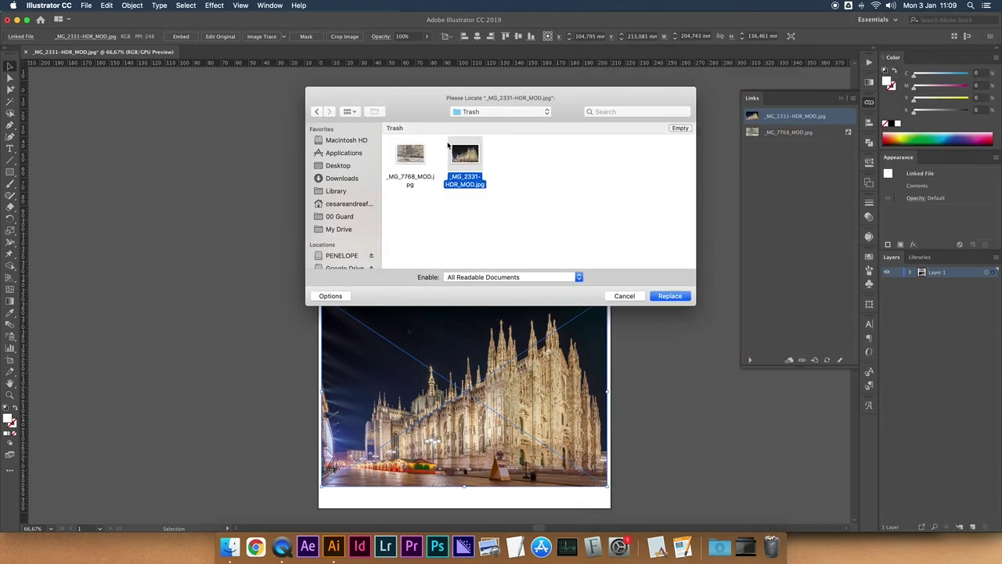
pyautogui.click(670, 296)
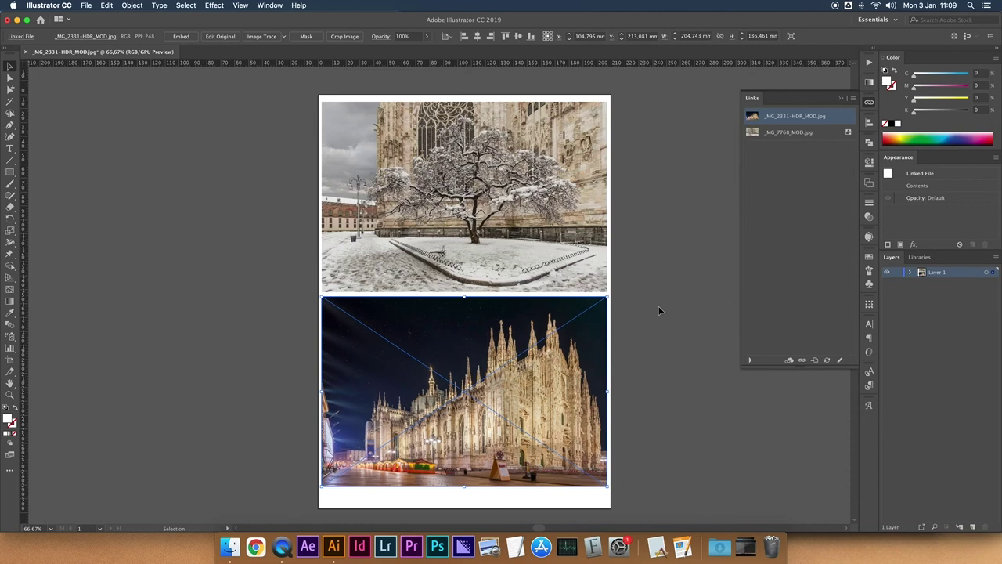
pyautogui.click(699, 156)
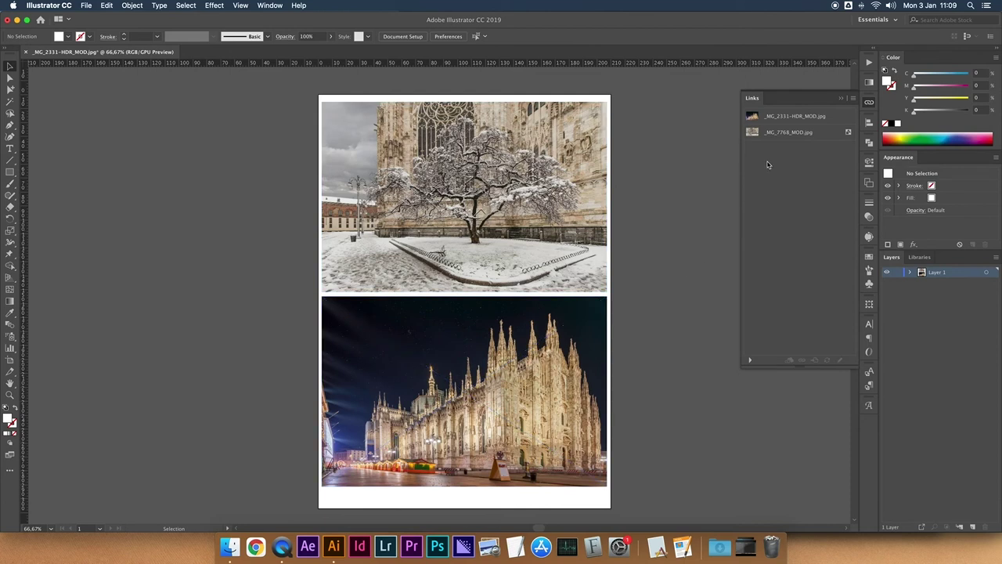
# Review the _MG_2331-HDR_MOD.jpg link's options without changing anything, then close the Links panel
pyautogui.click(785, 120)
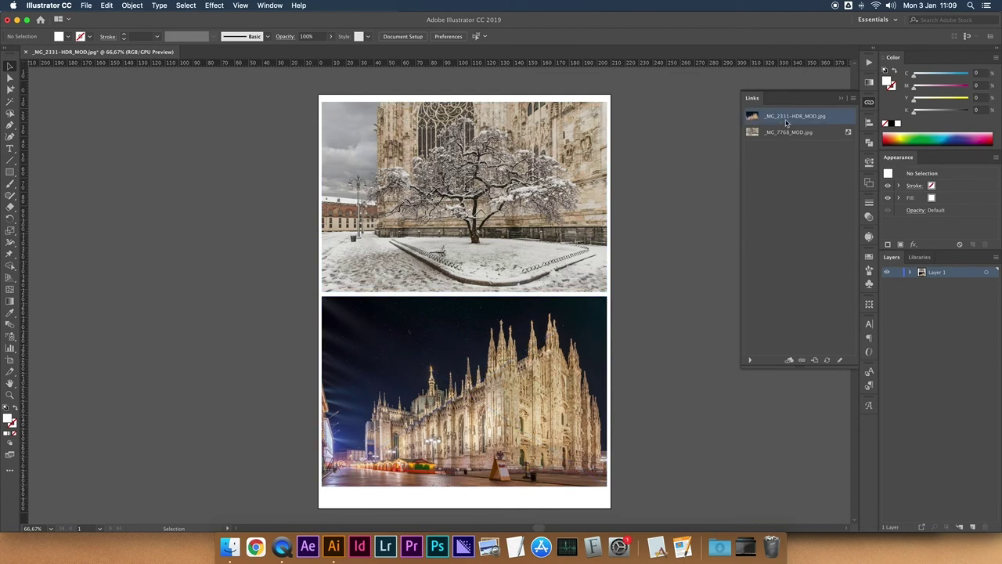
pyautogui.click(854, 99)
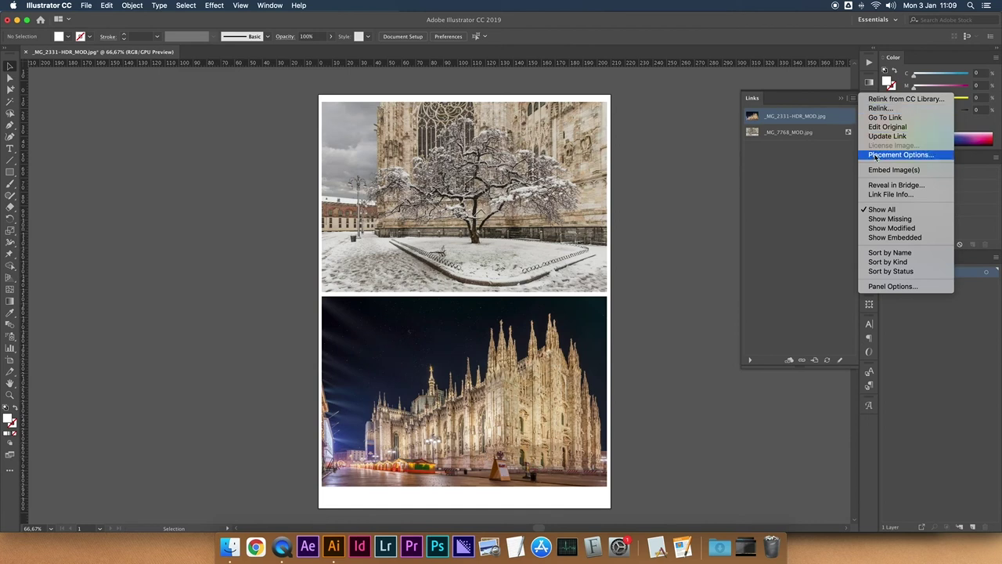
pyautogui.click(688, 197)
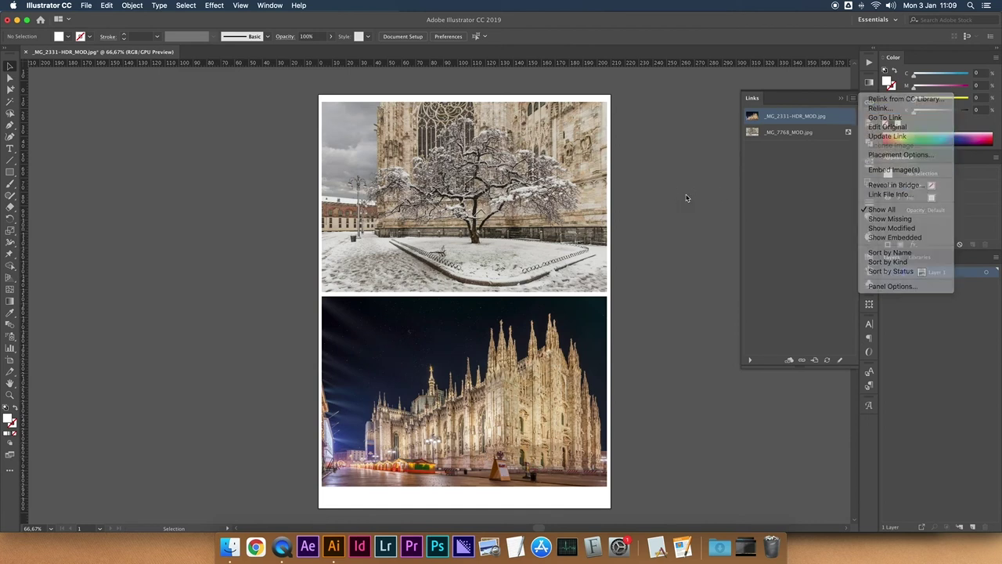
pyautogui.click(842, 101)
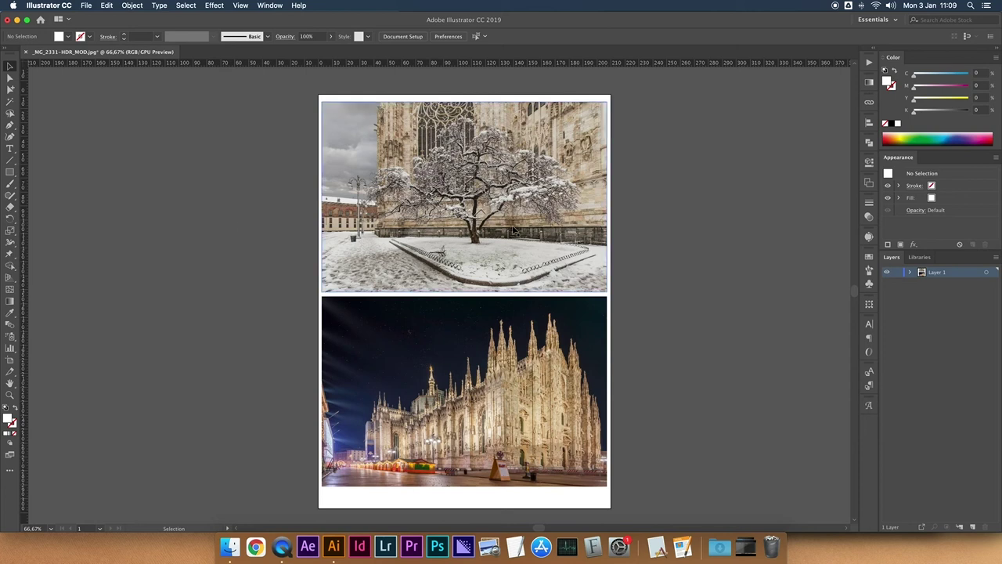
# Select the snow-tree photo to confirm it is embedded, then deselect it
pyautogui.click(499, 276)
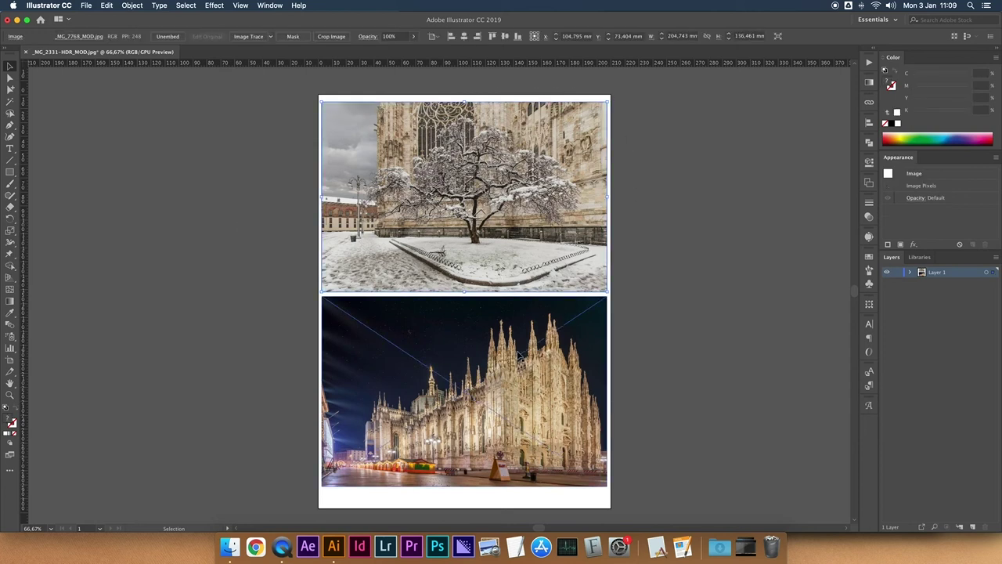
pyautogui.click(655, 219)
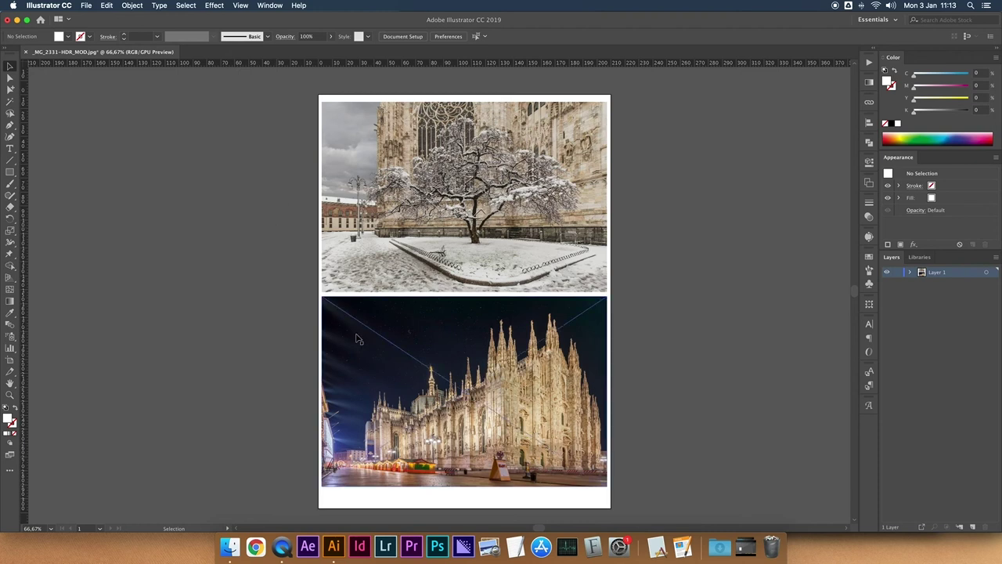
pyautogui.click(108, 7)
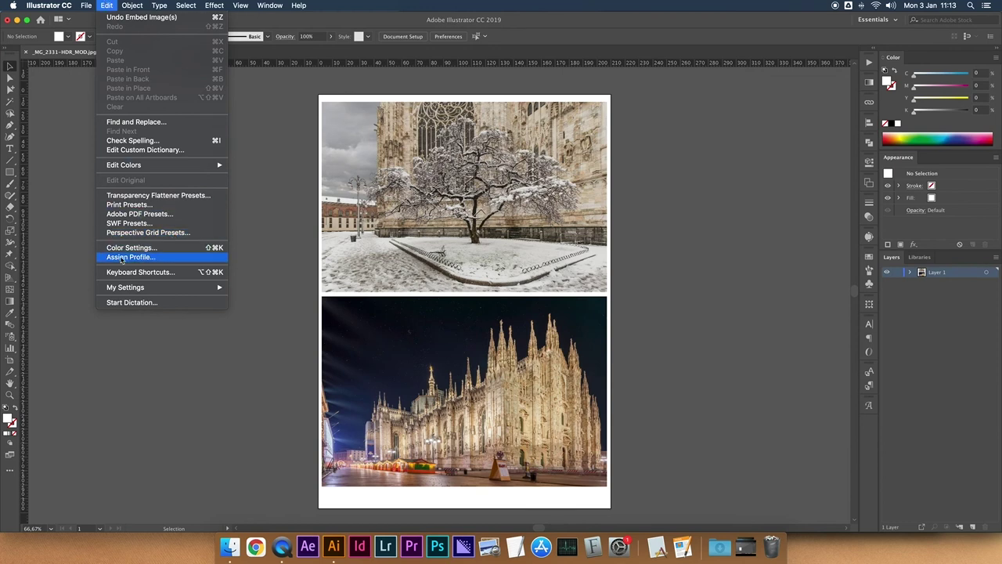
pyautogui.click(132, 257)
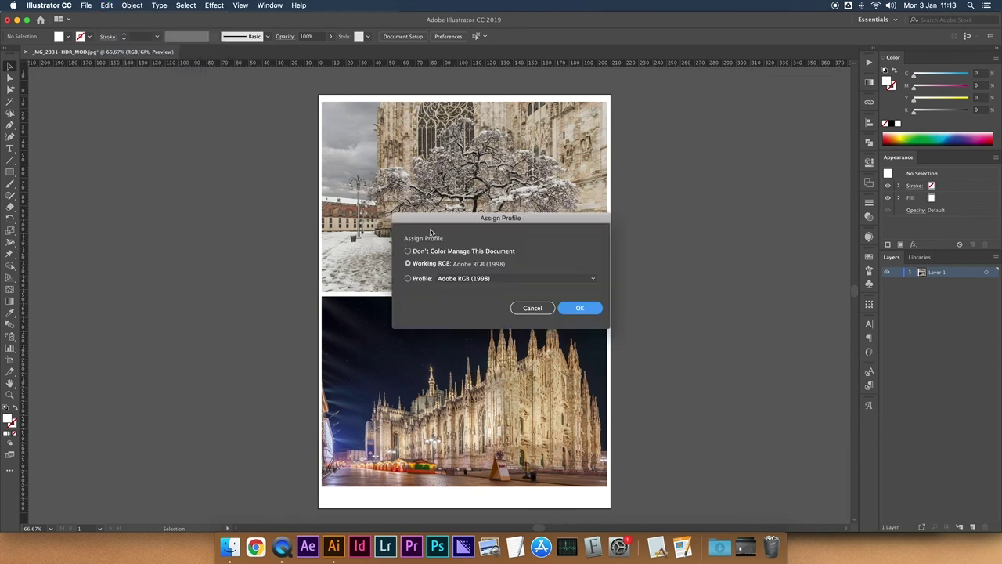
pyautogui.moveTo(440, 225); pyautogui.dragTo(660, 198)
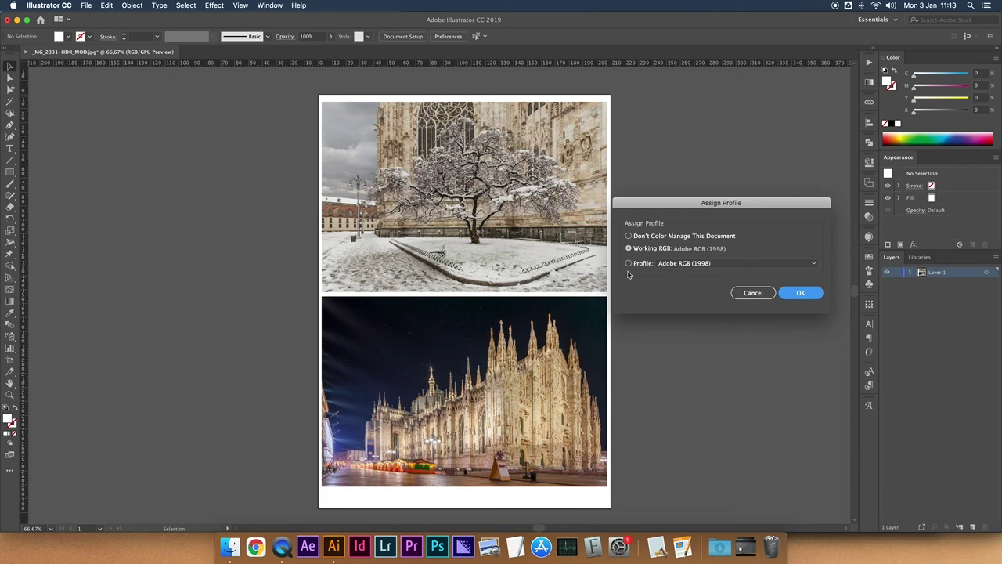
pyautogui.click(754, 292)
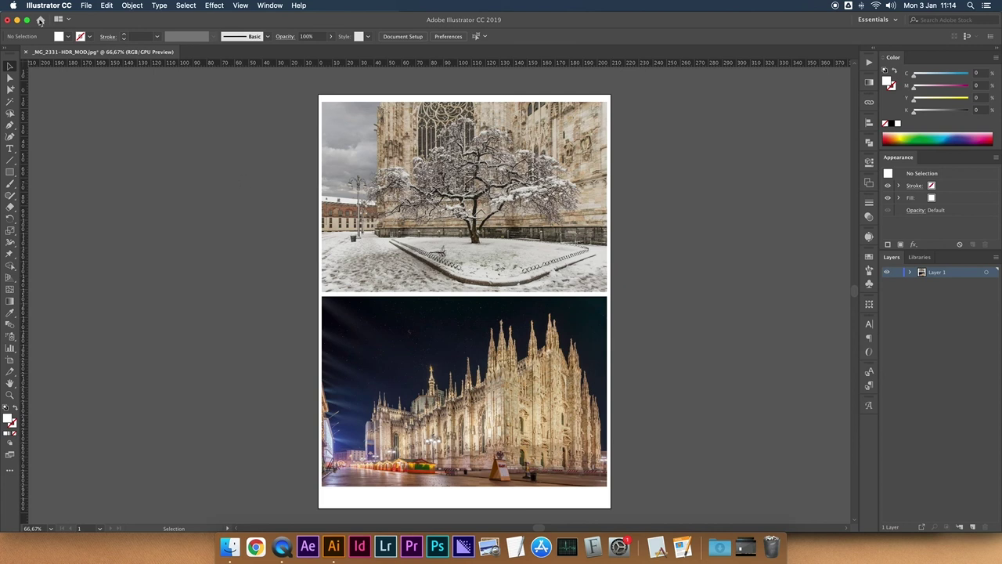
# Change the Document Color Mode from RGB to CMYK Color
pyautogui.click(85, 5)
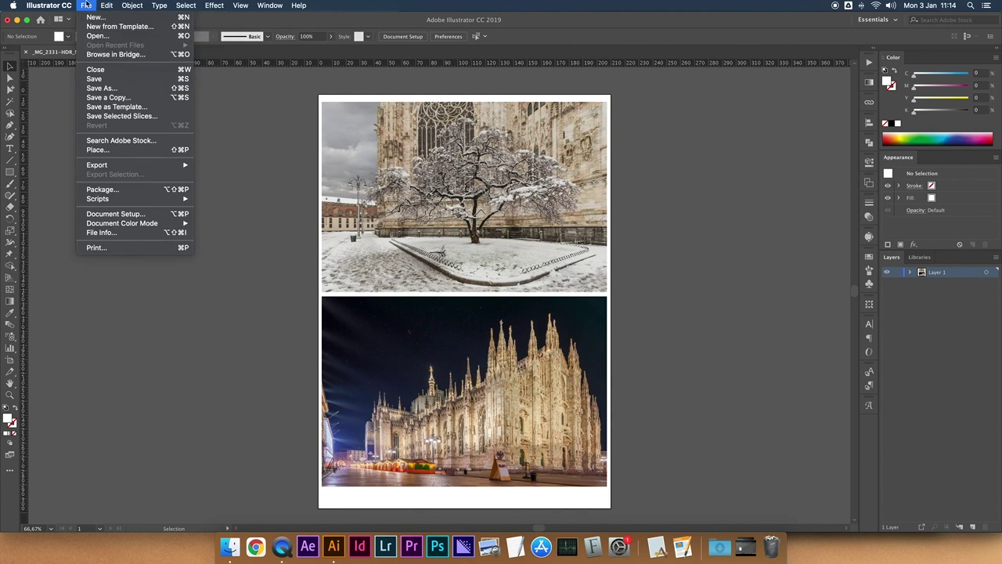
pyautogui.moveTo(121, 223)
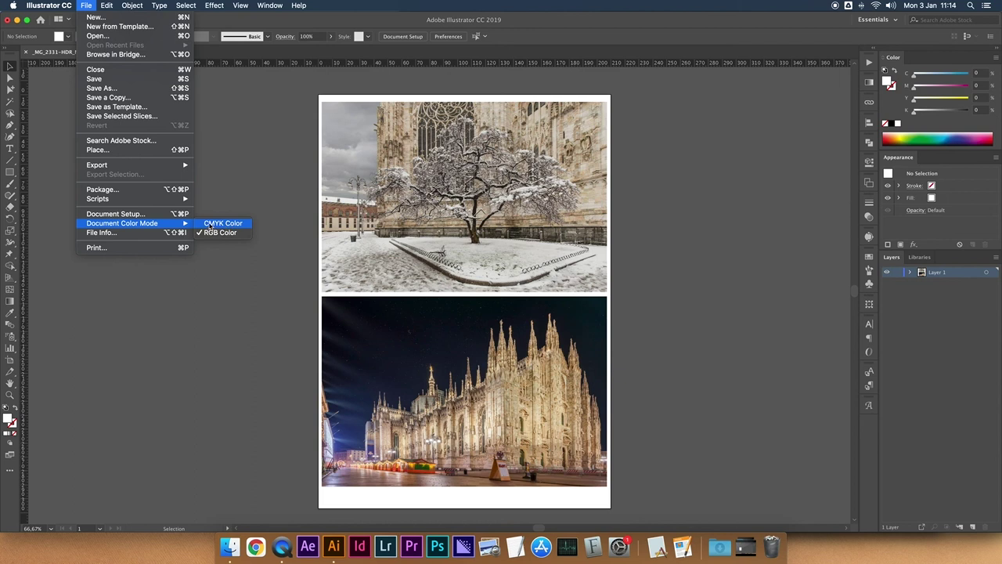
pyautogui.click(221, 223)
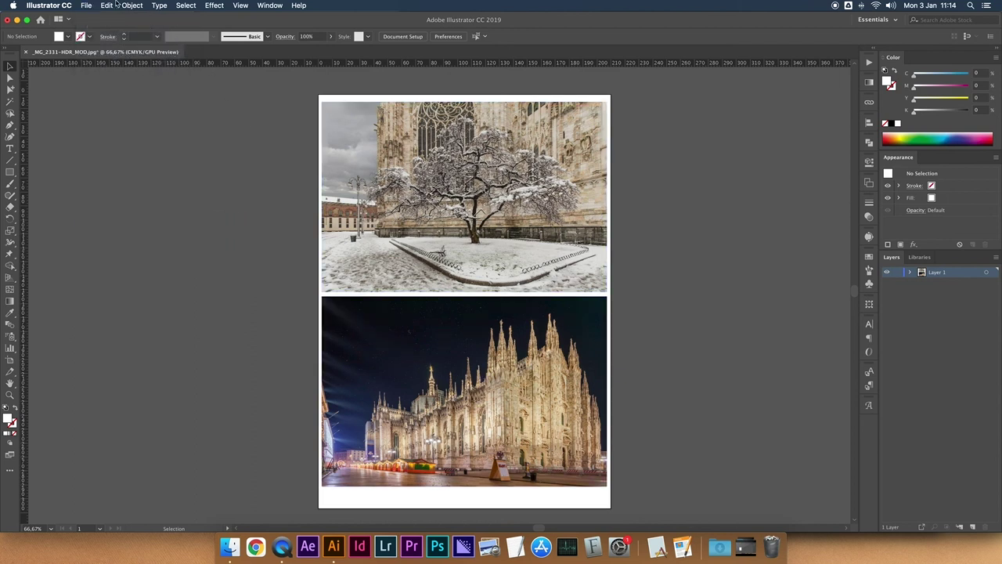
pyautogui.click(114, 5)
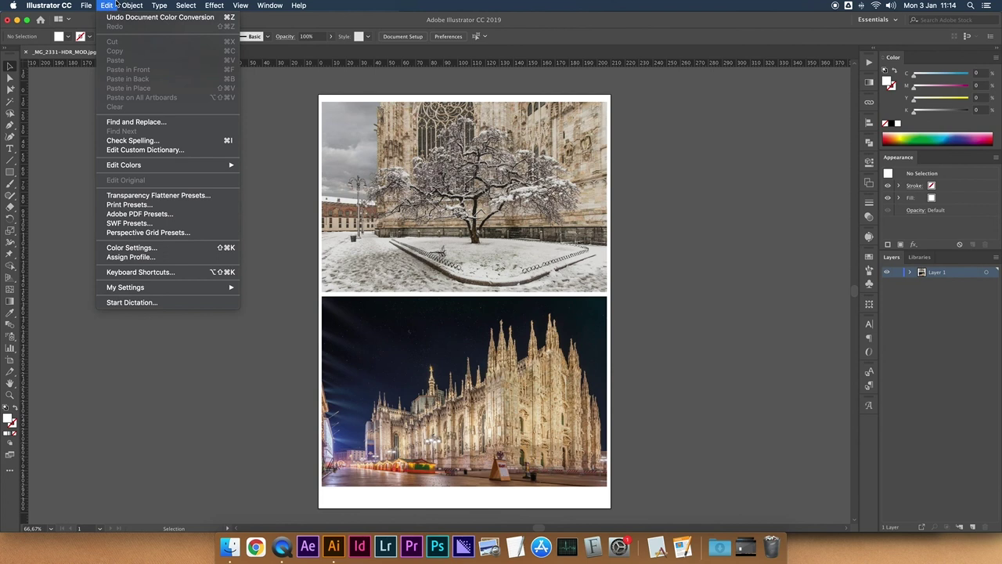
# Assign the Working CMYK profile Coated FOGRA39 (ISO 12647-2:2004) to the document
pyautogui.click(133, 258)
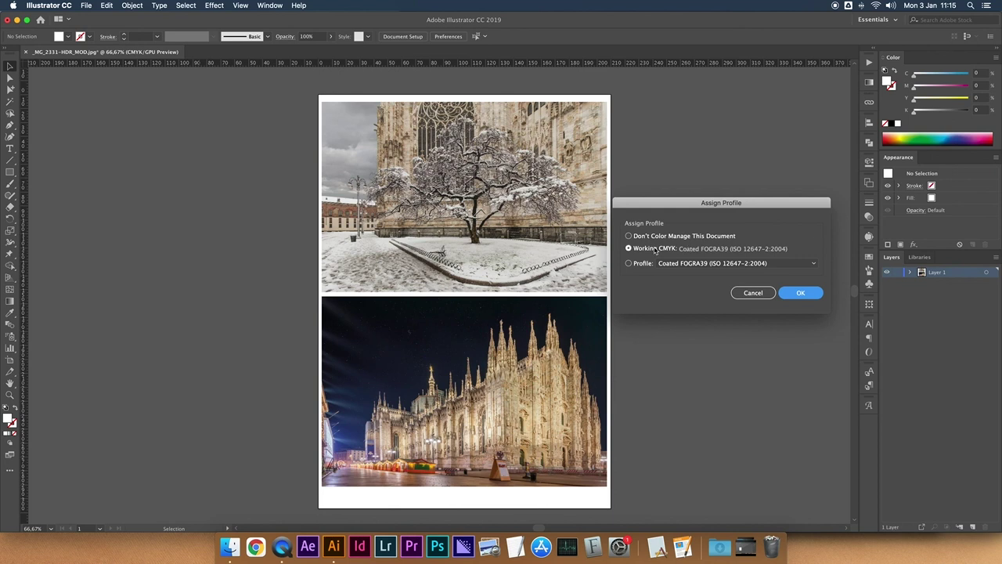
pyautogui.click(687, 264)
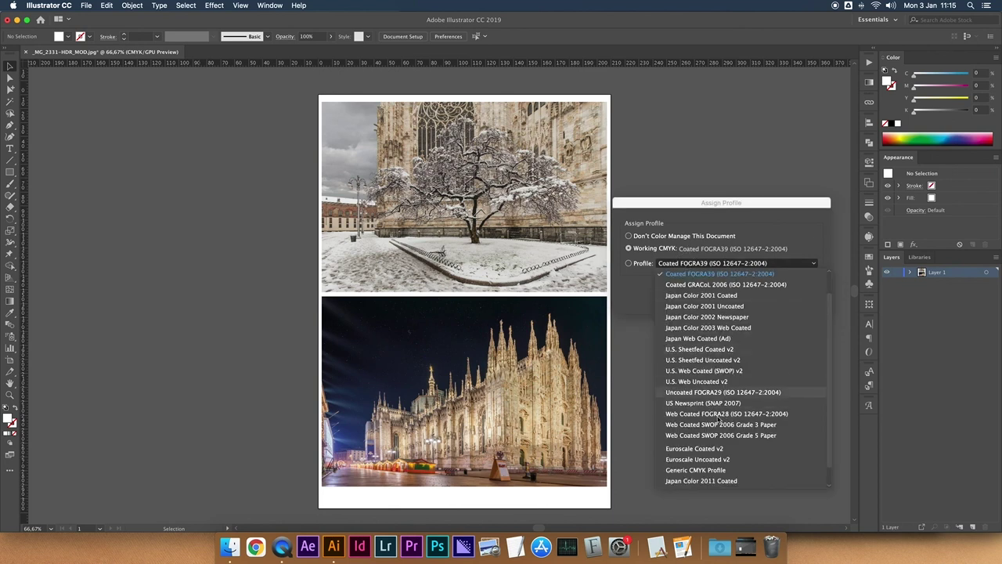
pyautogui.click(639, 290)
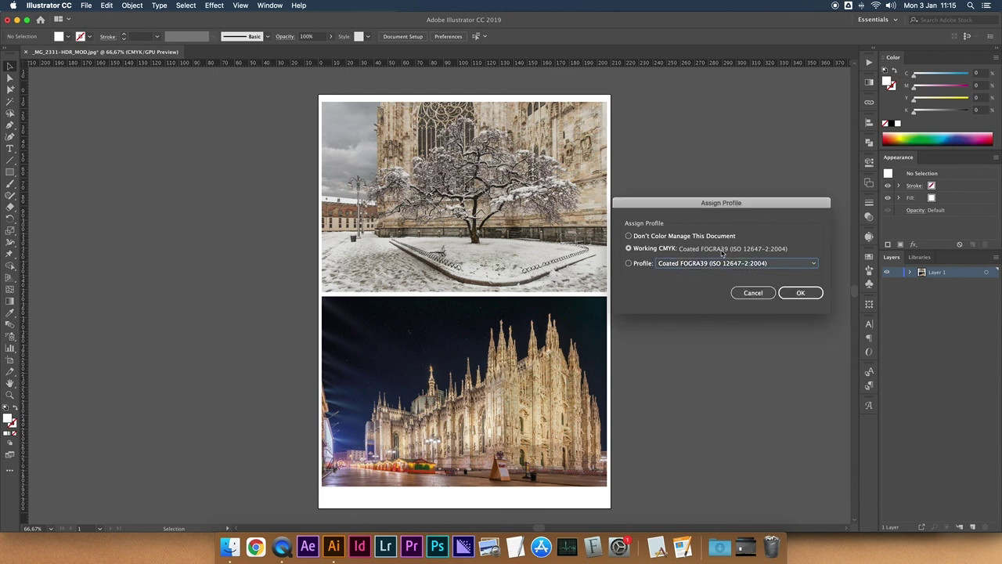
pyautogui.click(800, 294)
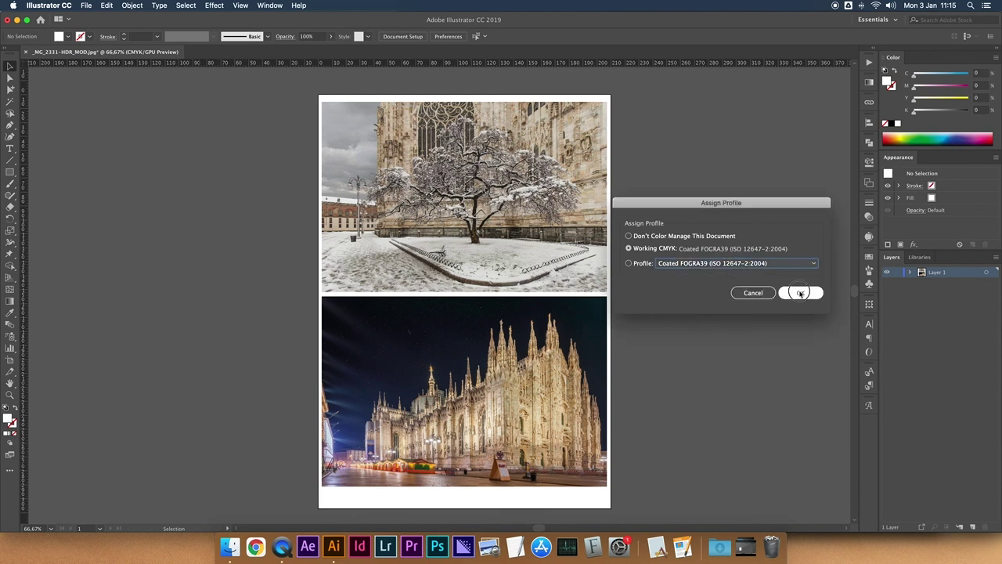